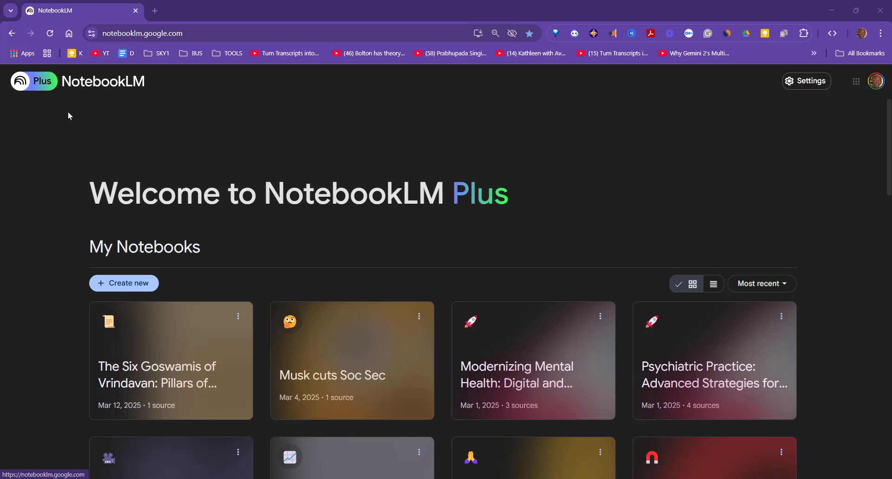
Create a new notebook and copy the link of the YouTube video "Google AI Studio: the Death of Software Tutorial Videos?".
left_click(123, 284)
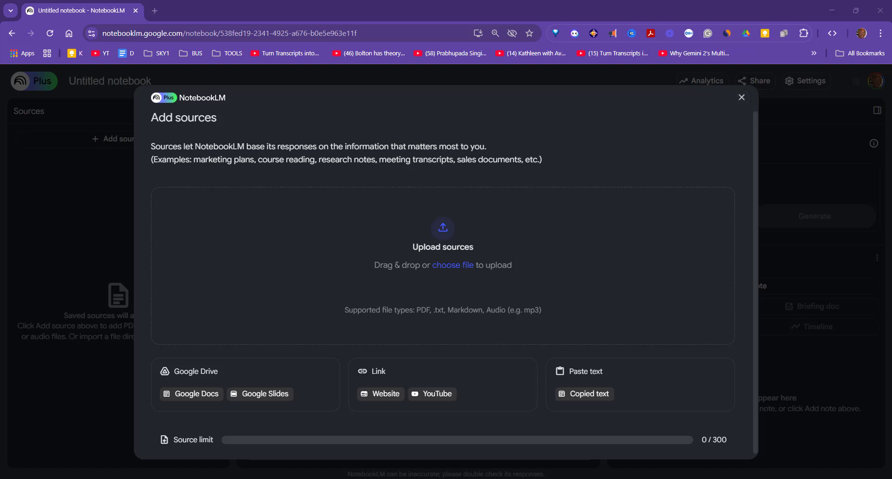
left_click_drag(0, 109, 483, 42)
mouse_move(488, 184)
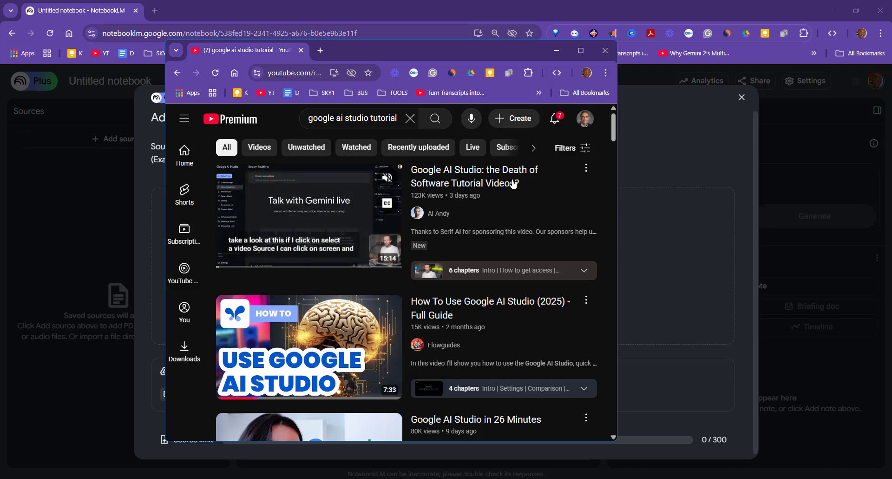
right_click(478, 174)
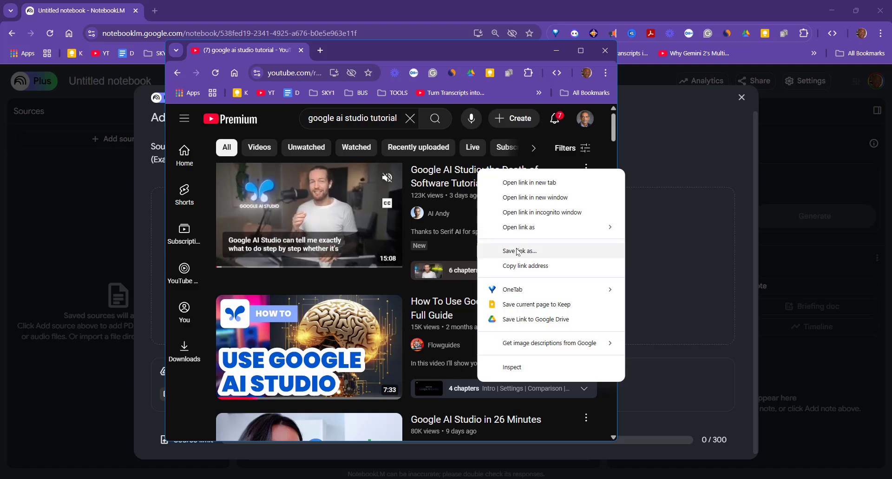
left_click(519, 266)
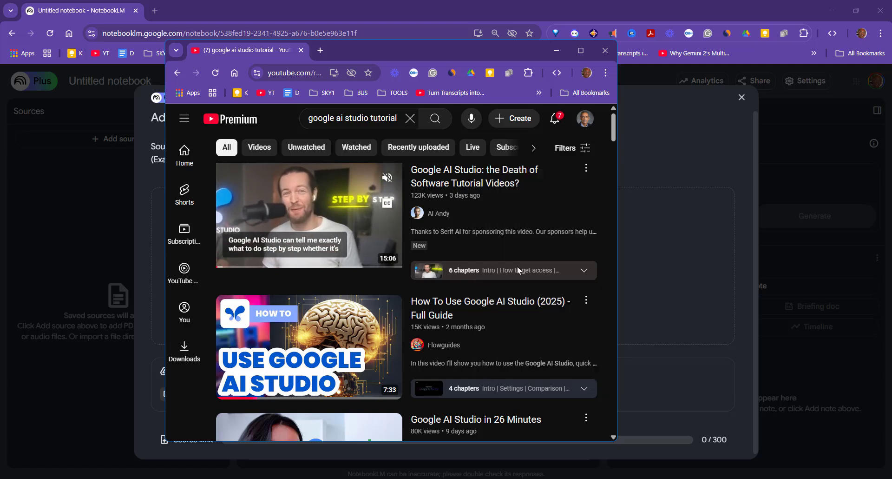
left_click(136, 180)
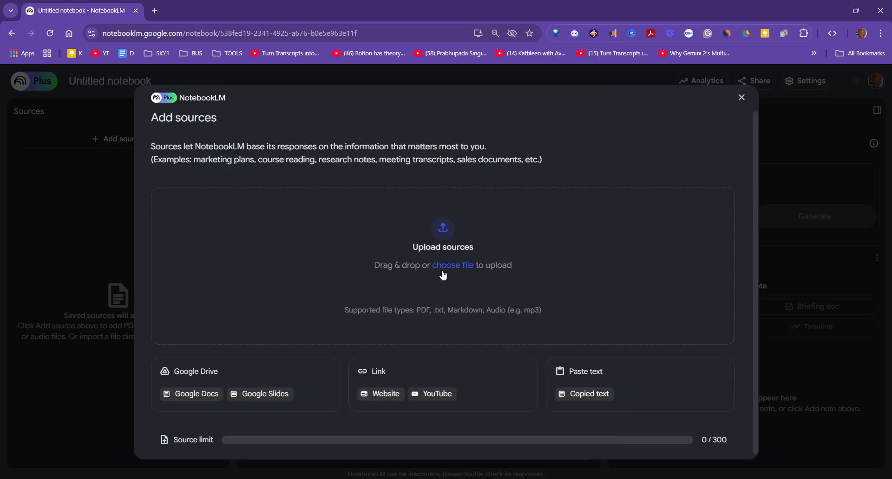
Choose YouTube as the source type for the new notebook.
right_click(391, 280)
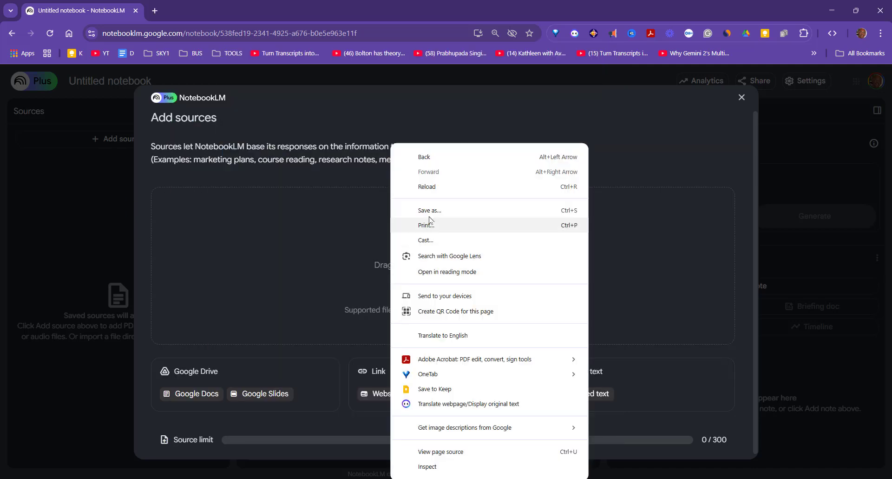
double_click(340, 419)
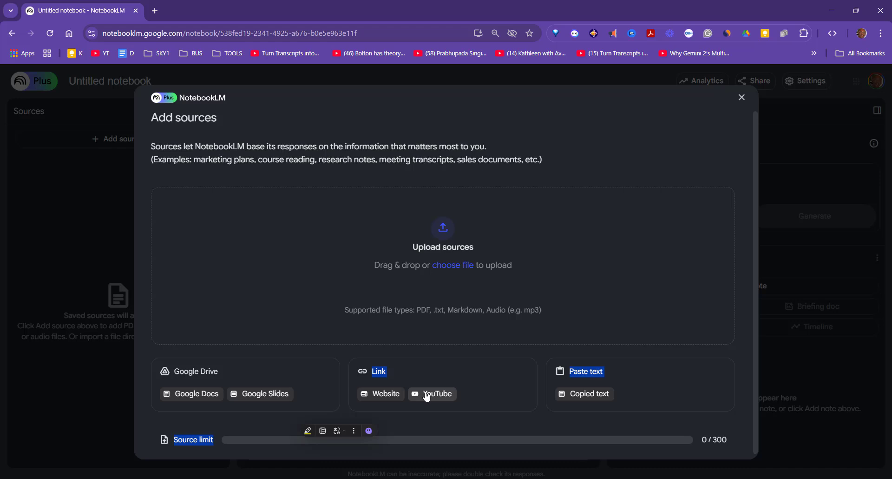
left_click(425, 394)
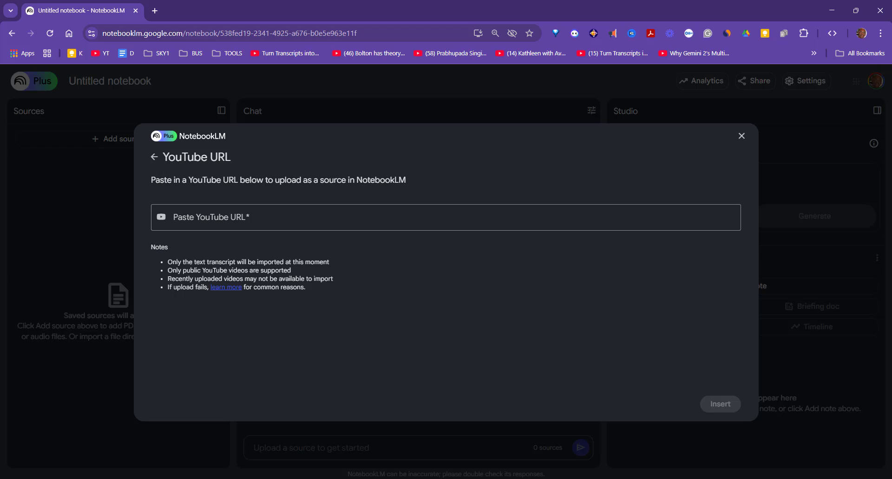
Switch to the YouTube search results and copy the link address of the first Google AI Studio video again.
mouse_move(702, 478)
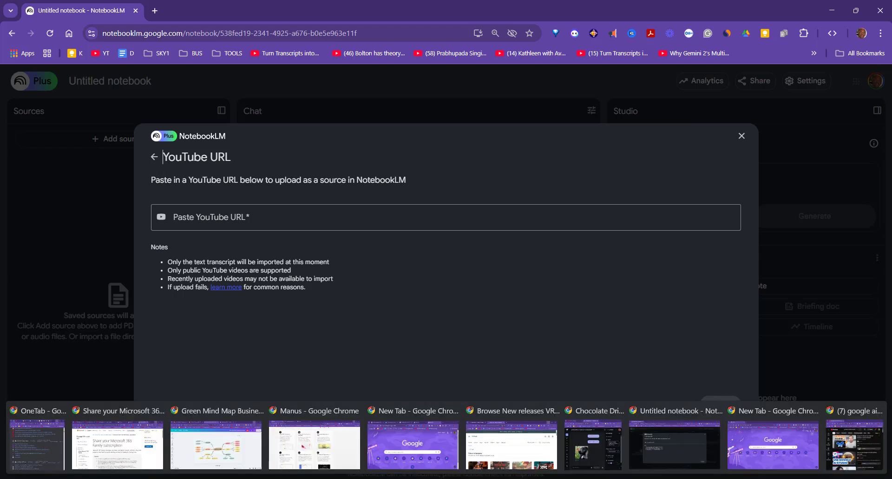
left_click(849, 440)
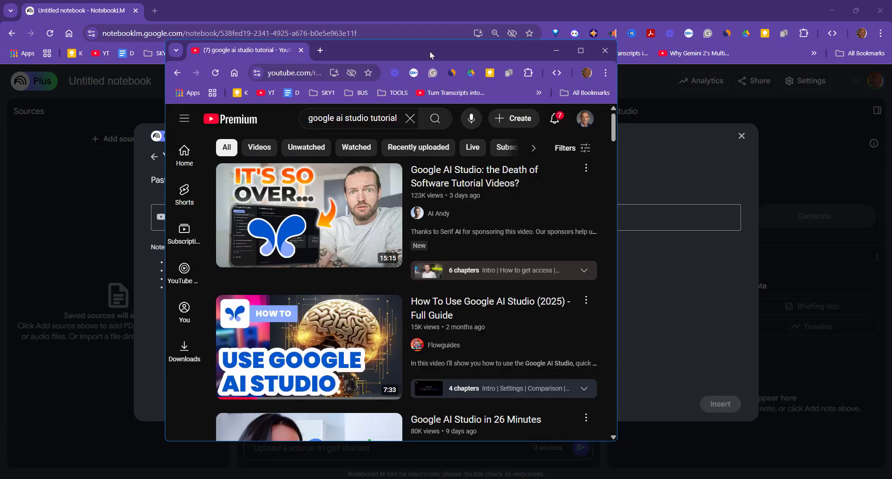
left_click_drag(430, 51, 692, 26)
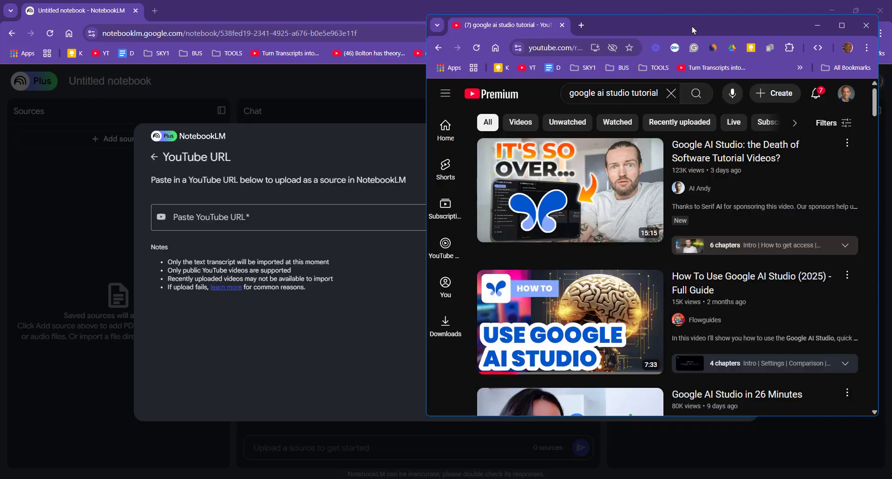
right_click(759, 148)
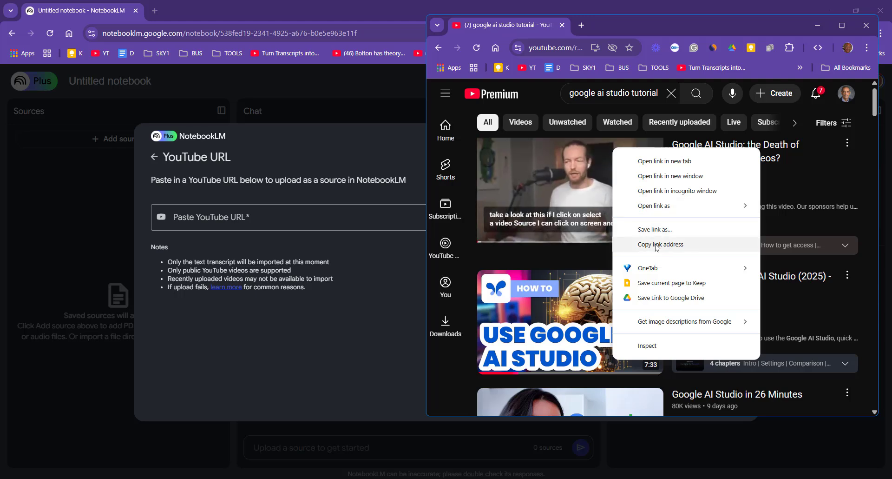
left_click(657, 245)
Paste the copied video link as the YouTube URL and insert it as a notebook source.
left_click(173, 217)
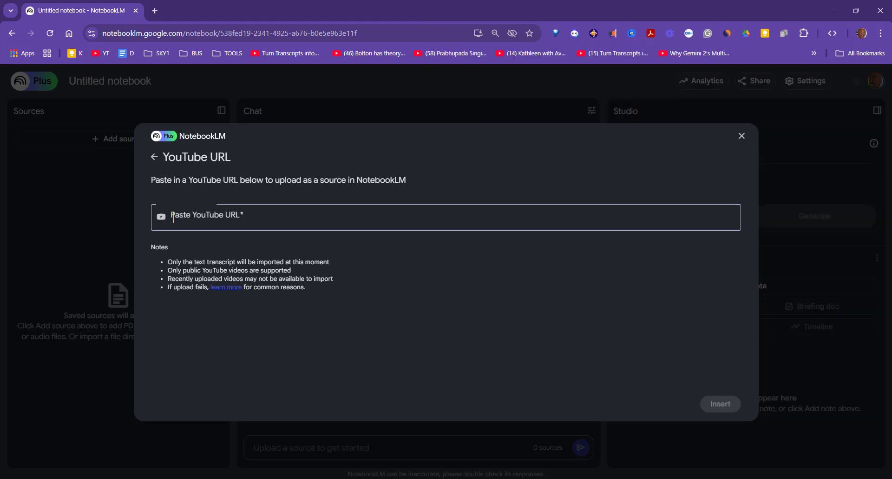
right_click(239, 206)
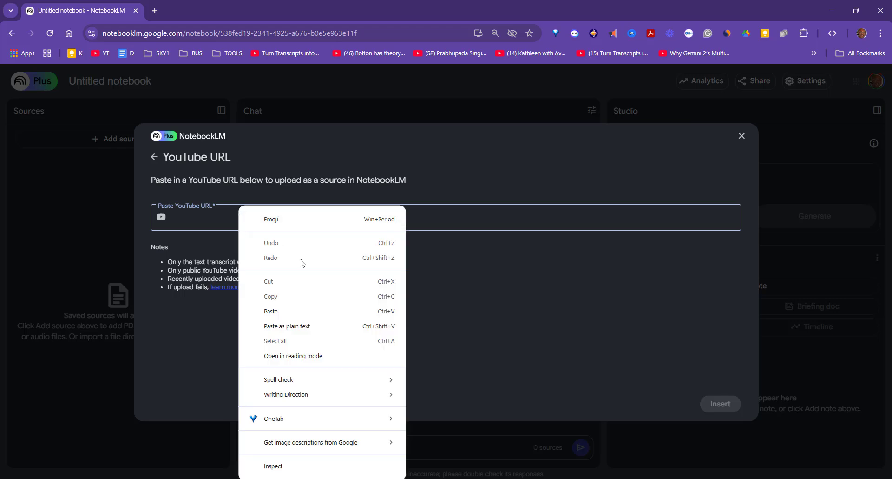
left_click(272, 311)
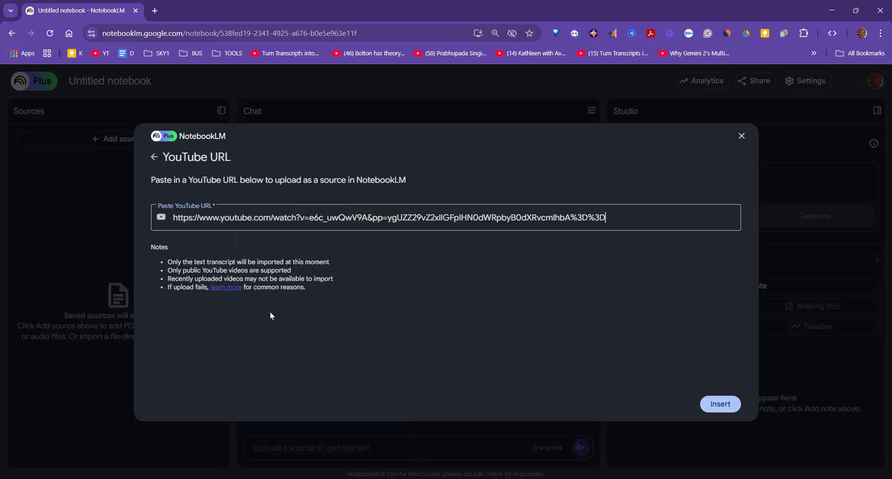
left_click(721, 402)
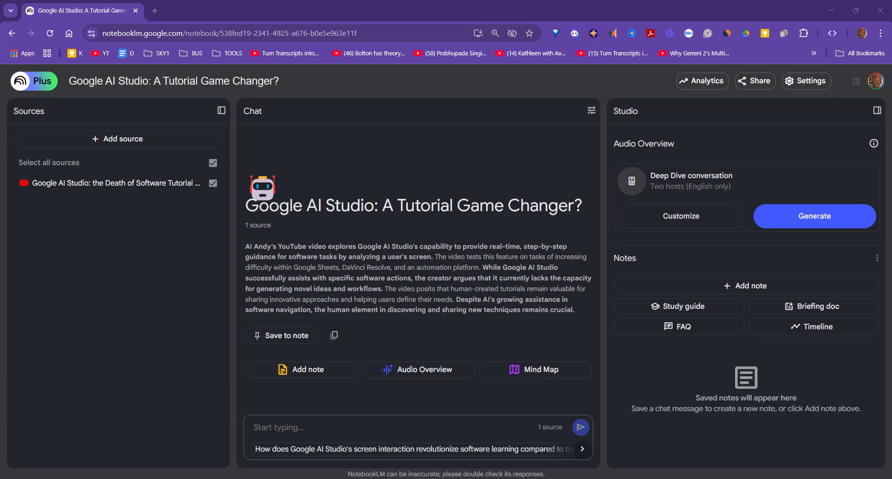
Switch to the Google Docs document containing the YouTube links and rename it "links for ai studio".
mouse_move(446, 478)
left_click(854, 446)
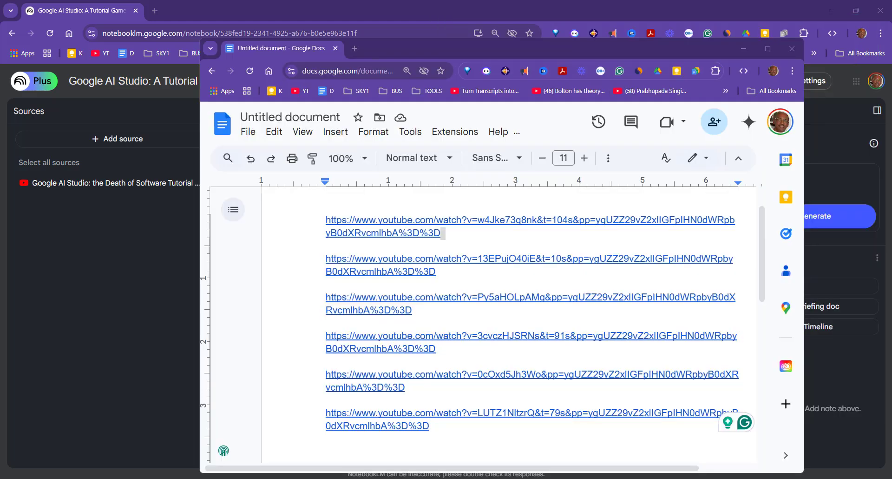
left_click(302, 116)
key("ctrl+v")
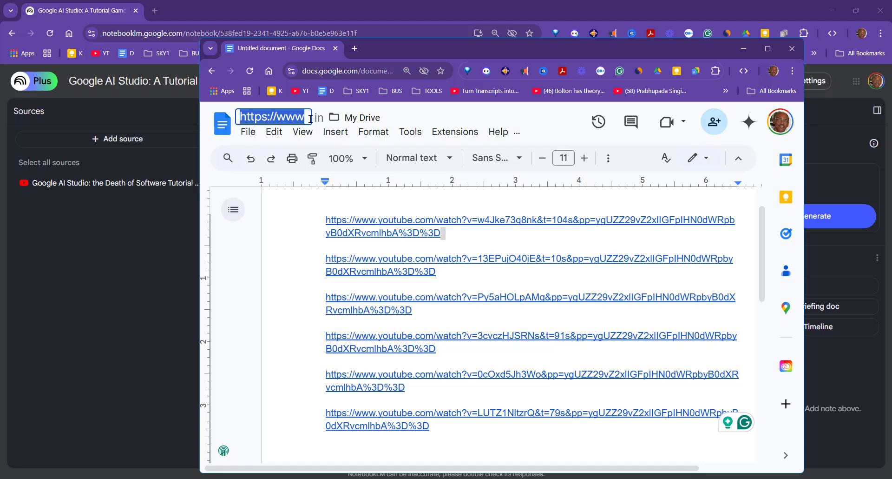
type("lin")
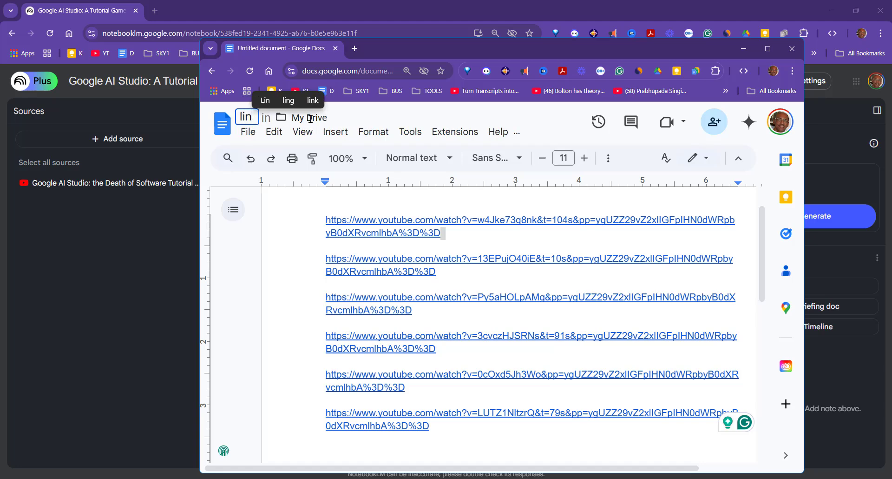
type("ks for")
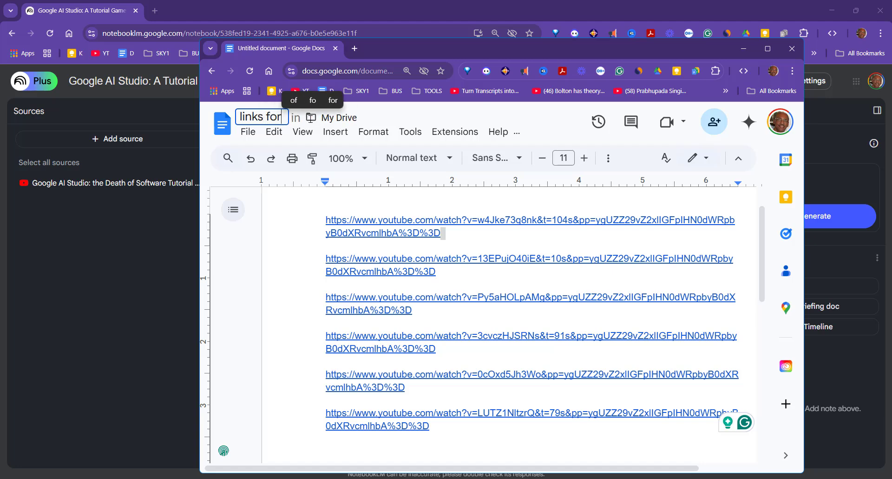
type(" ai s")
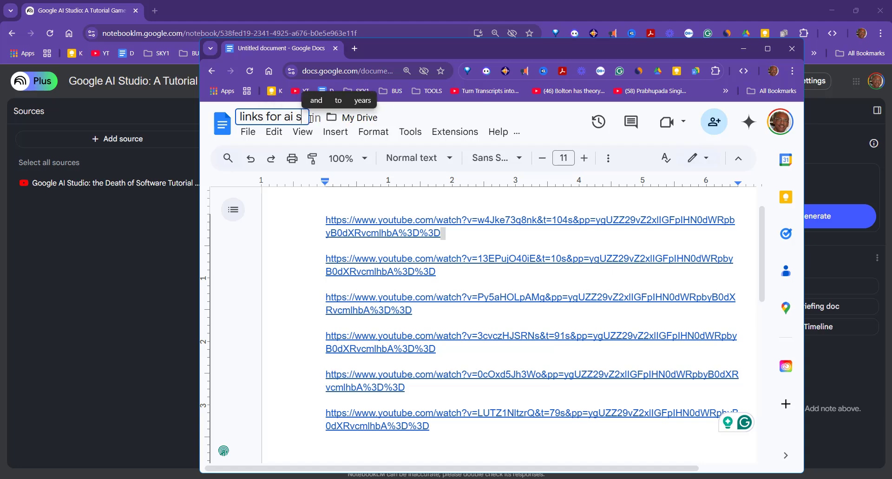
type("tudi")
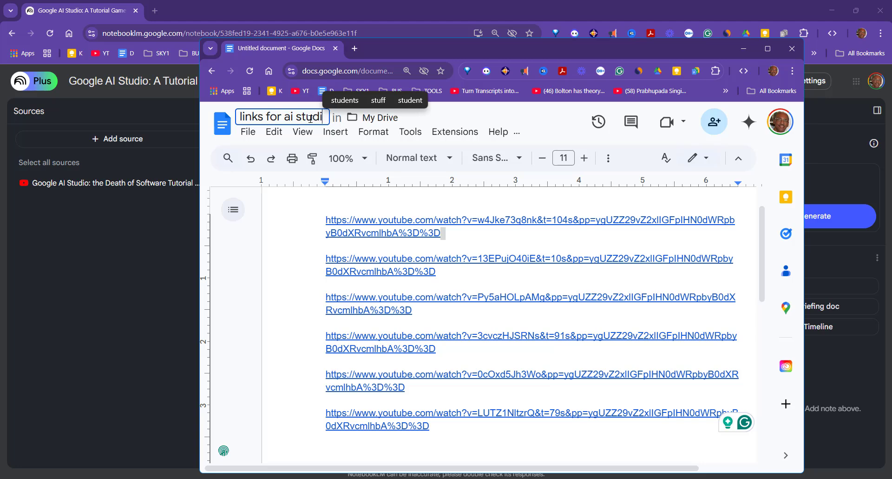
type("o")
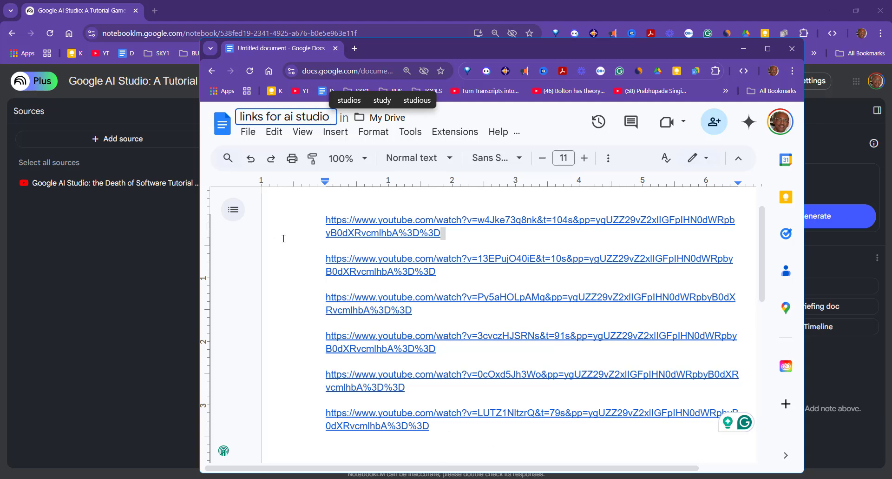
Download the links document as "links for ai studio.pdf" into the folder listed below TMobile, and return to the notebook.
left_click(247, 132)
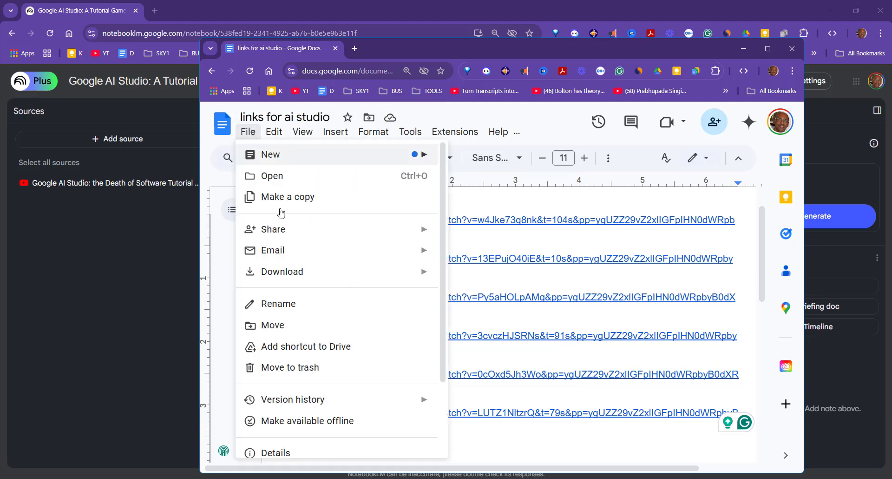
mouse_move(368, 271)
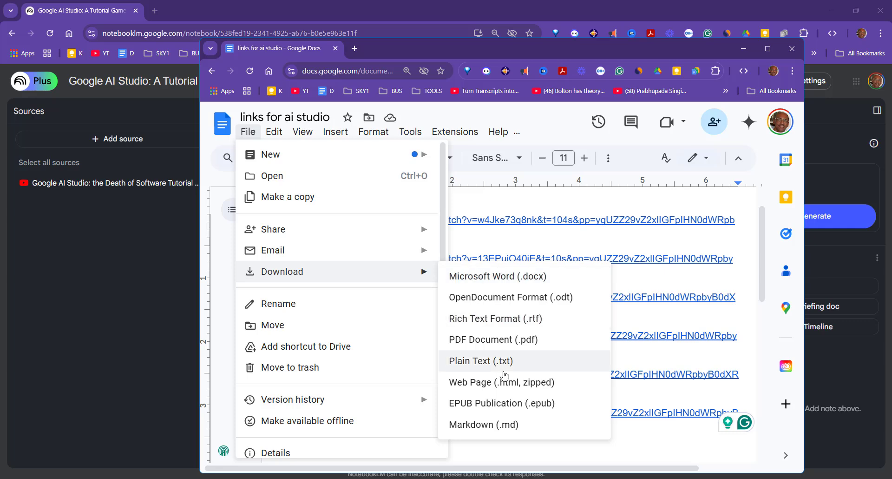
left_click(488, 344)
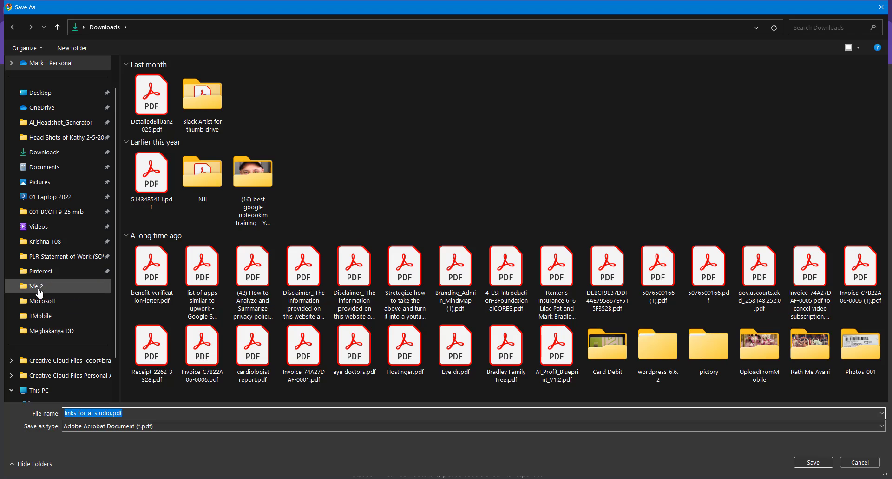
left_click(43, 331)
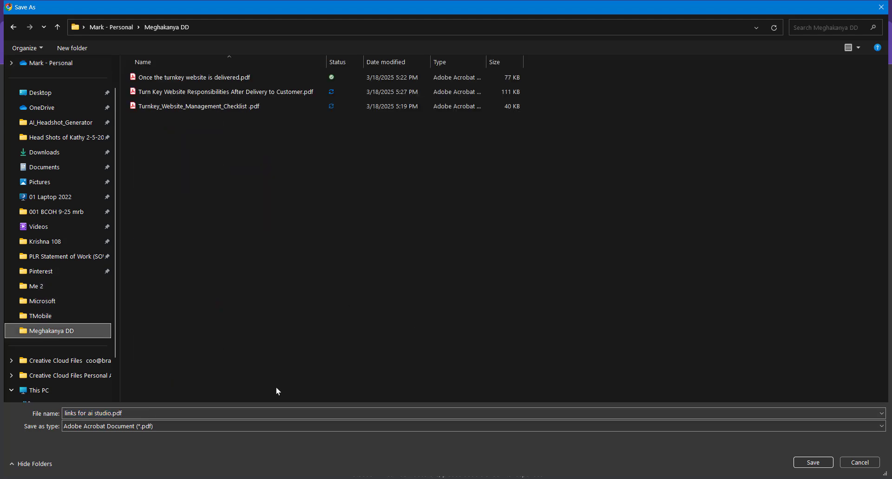
left_click(813, 463)
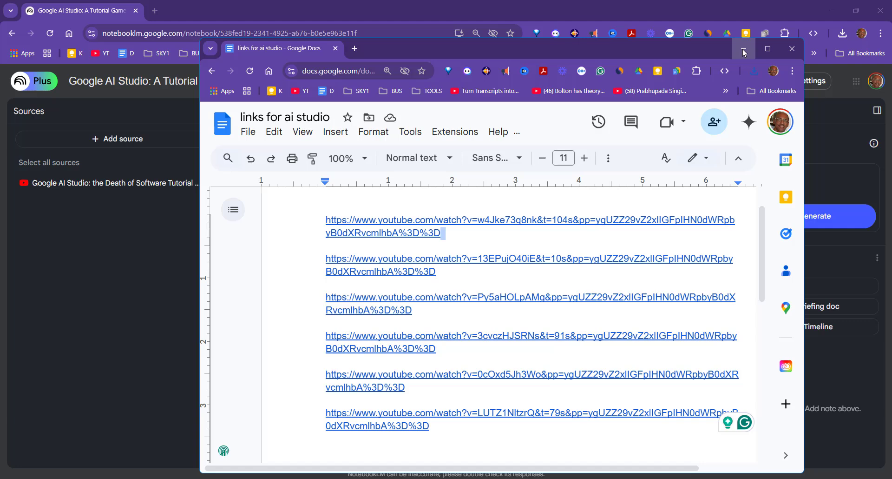
left_click(743, 49)
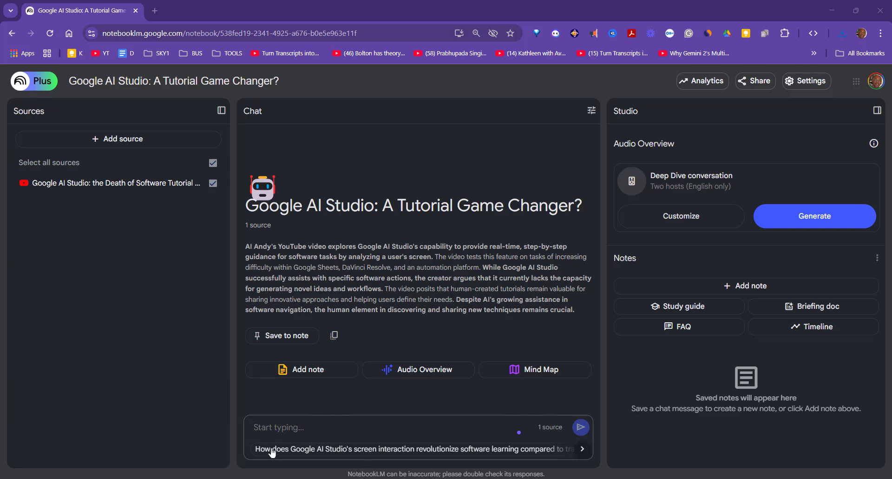
Ask the suggested question on how Google AI Studio's screen interaction revolutionizes software learning compared to traditional methods, and read the answer.
left_click(294, 450)
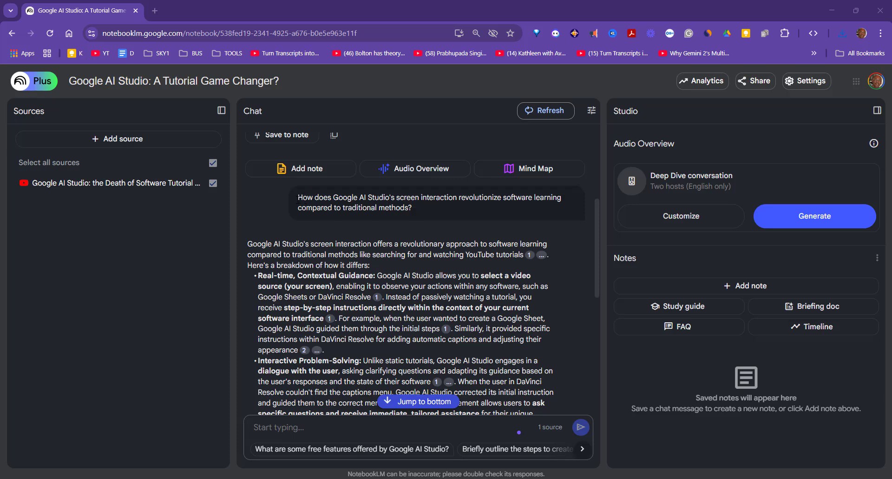
scroll(369, 213, "down", 1)
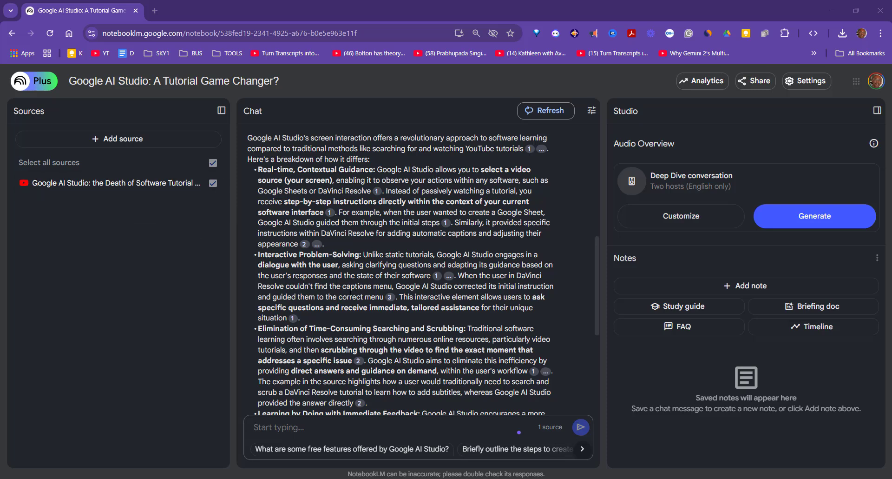
scroll(353, 309, "down", 3)
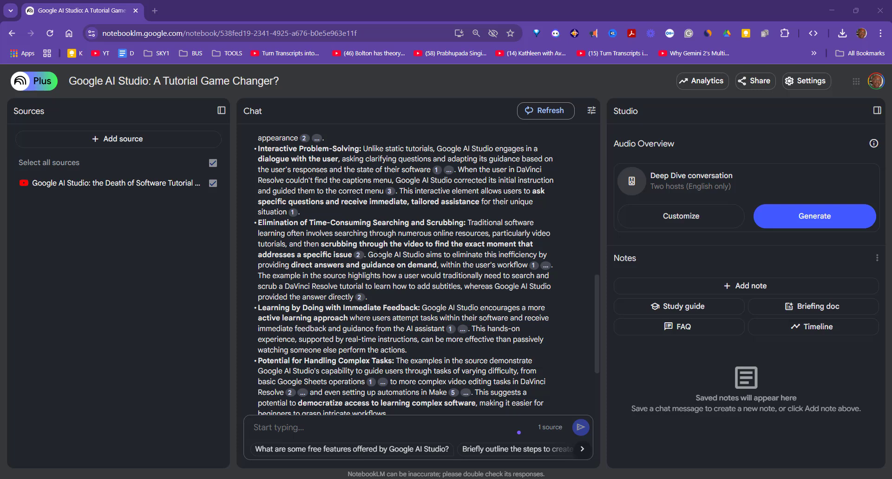
scroll(362, 254, "down", 2)
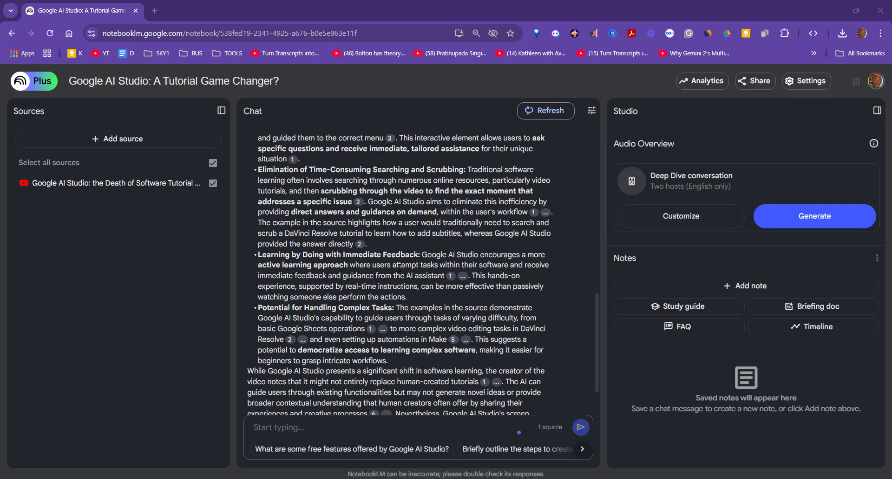
Expand the citations in the "Learning by Doing with Immediate Feedback" point and open citation 1 in the source transcript.
left_click(461, 277)
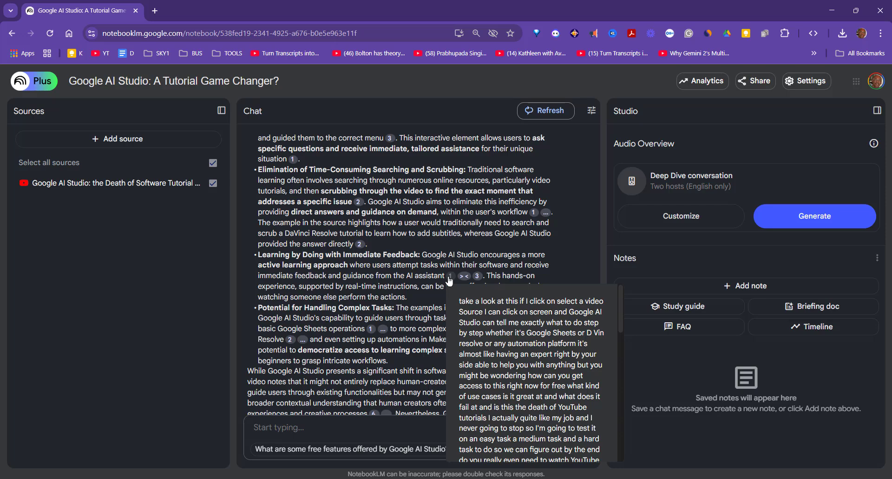
left_click(449, 279)
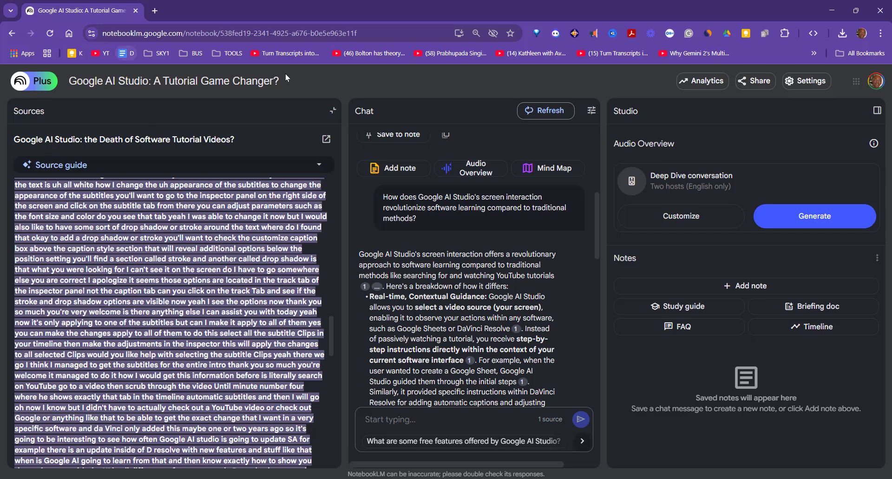
Close the source transcript and read the rest of the chat answer on how screen interaction differs from traditional software learning.
left_click(333, 111)
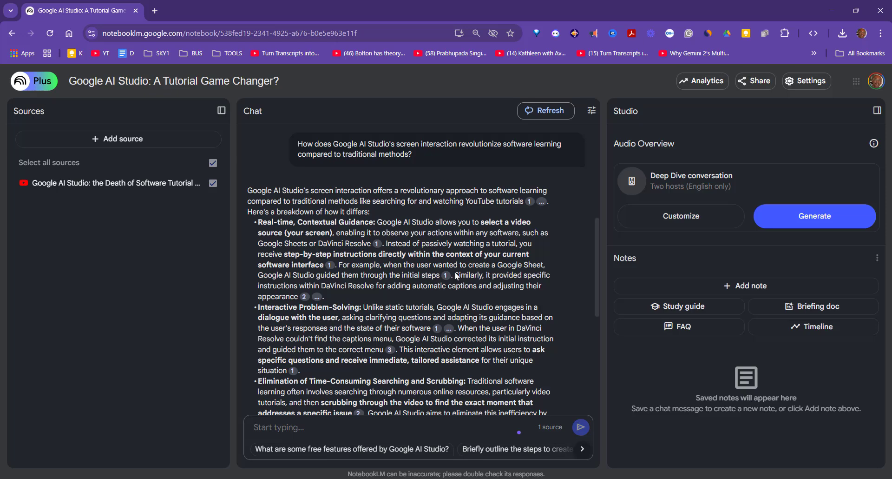
scroll(459, 260, "down", 6)
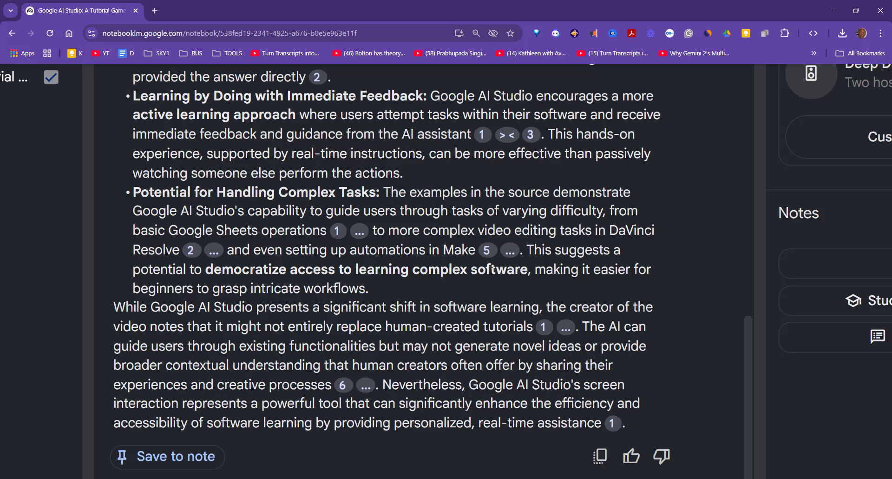
scroll(505, 271, "up", 2)
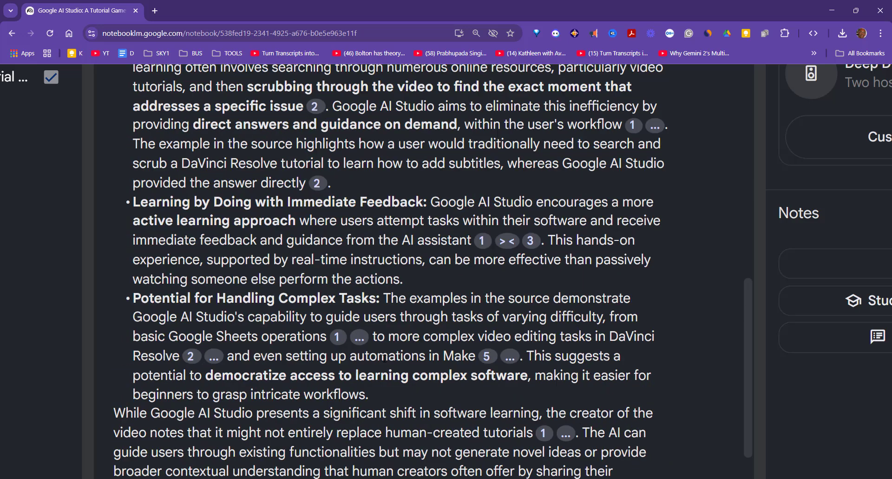
scroll(384, 358, "up", 2)
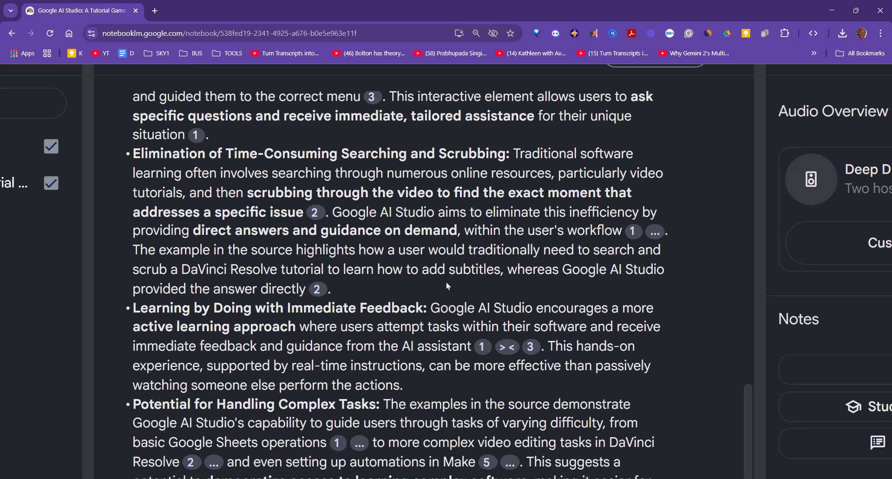
scroll(446, 284, "up", 2)
scroll(446, 285, "down", 5)
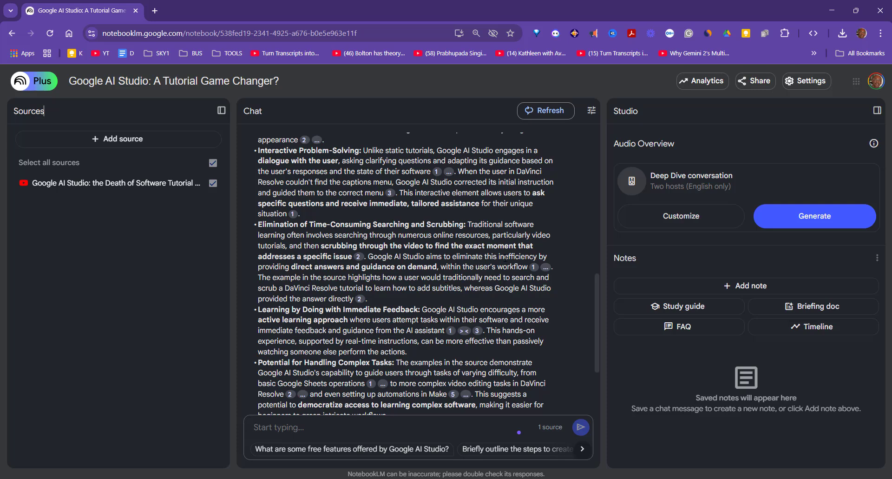
Generate a study guide note from the source, open it to review the quiz questions, and return to the notes list.
left_click(694, 309)
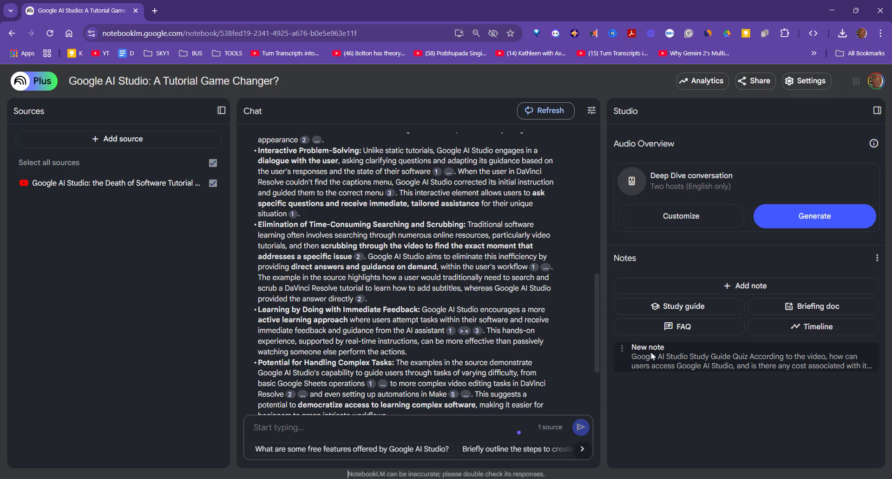
left_click(670, 357)
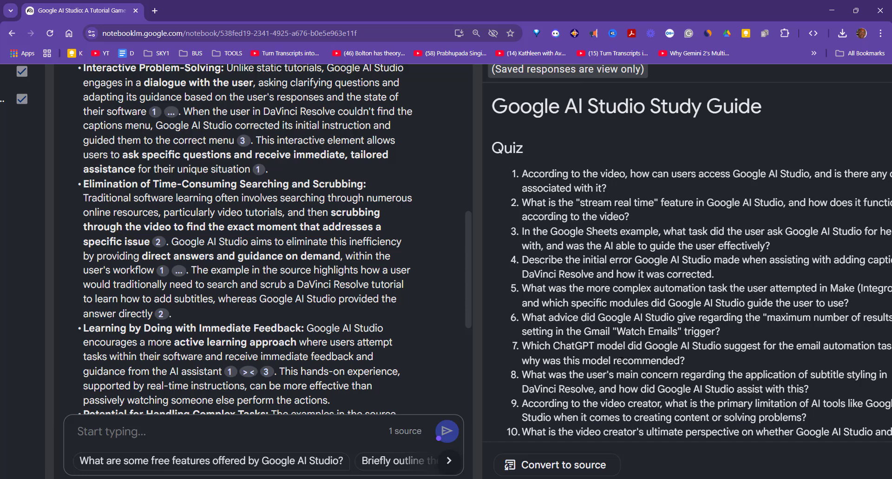
scroll(621, 361, "right", 1)
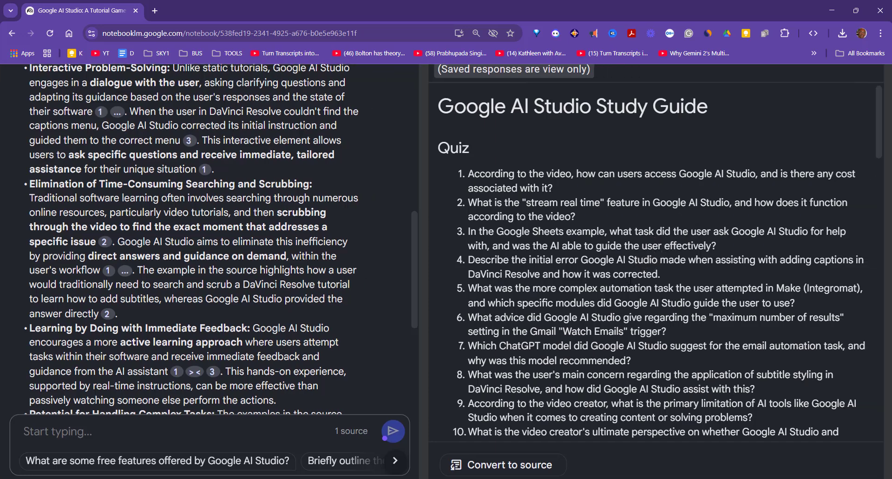
scroll(214, 239, "up", 3)
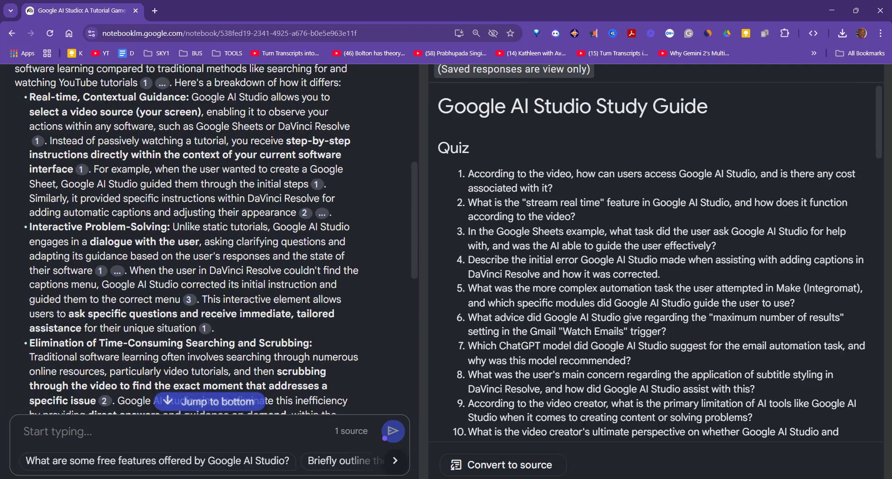
scroll(214, 239, "down", 1)
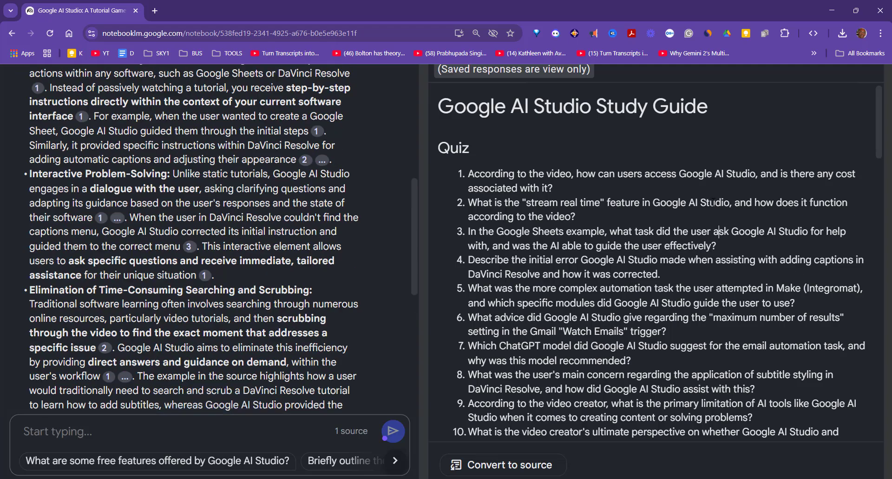
key("ctrl+minus")
key("ctrl+minus")
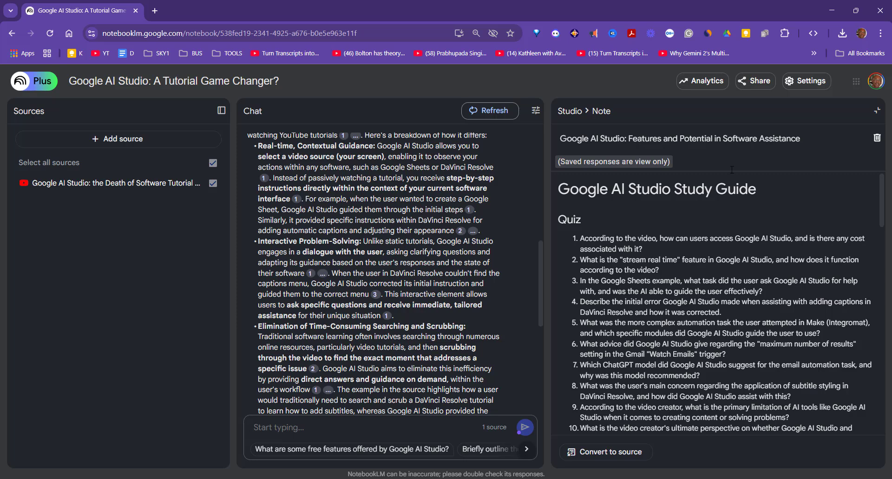
left_click(878, 112)
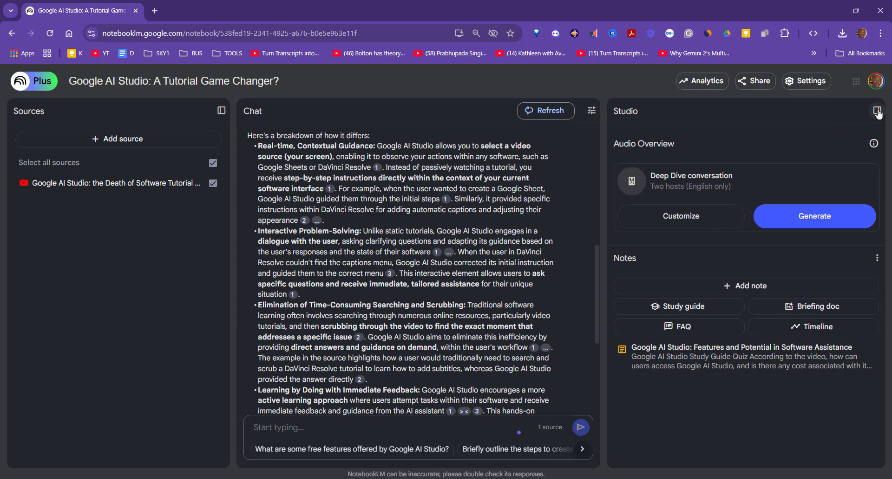
Generate a briefing doc note from the source, read through its summary and main themes, and close it.
left_click(814, 307)
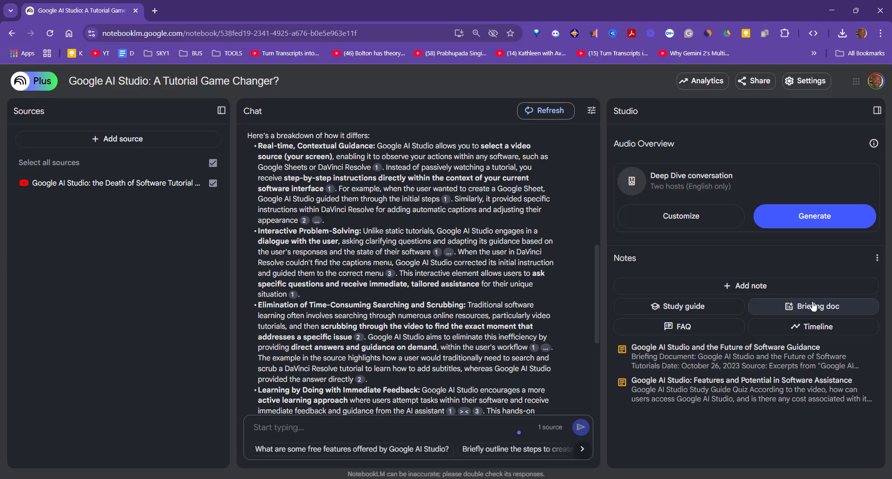
left_click(660, 354)
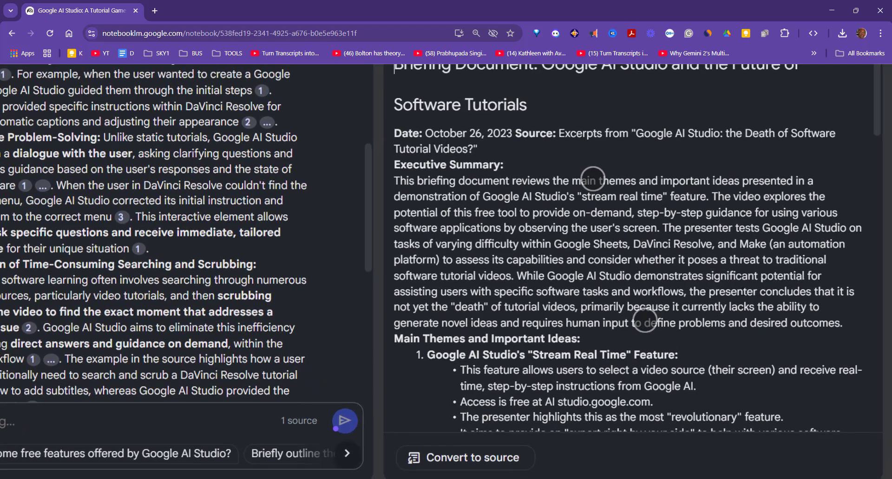
scroll(186, 232, "down", 3)
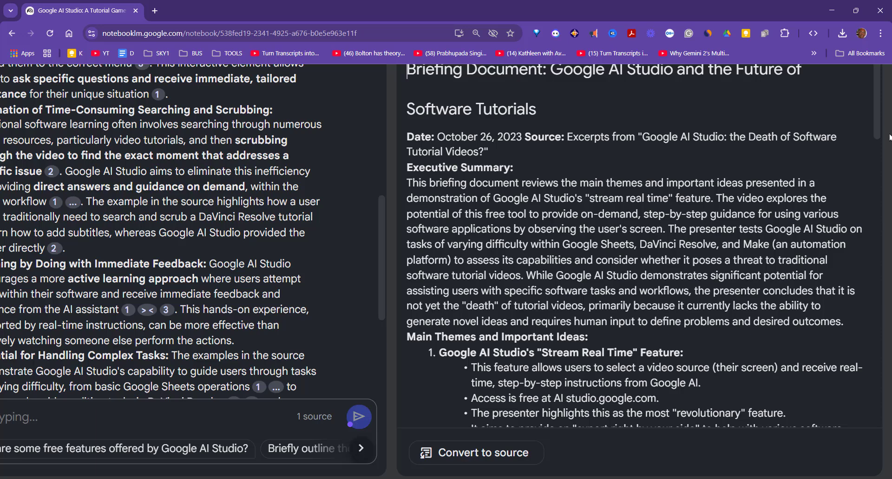
left_click_drag(875, 123, 874, 262)
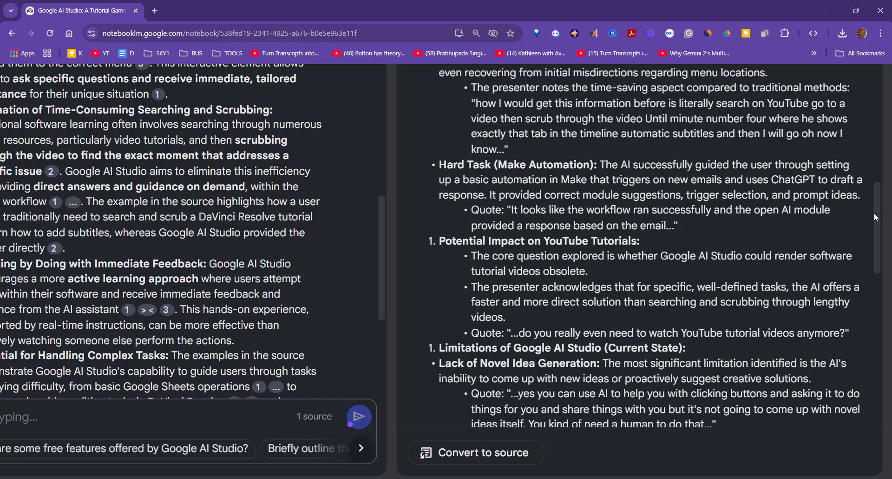
left_click_drag(874, 216, 885, 67)
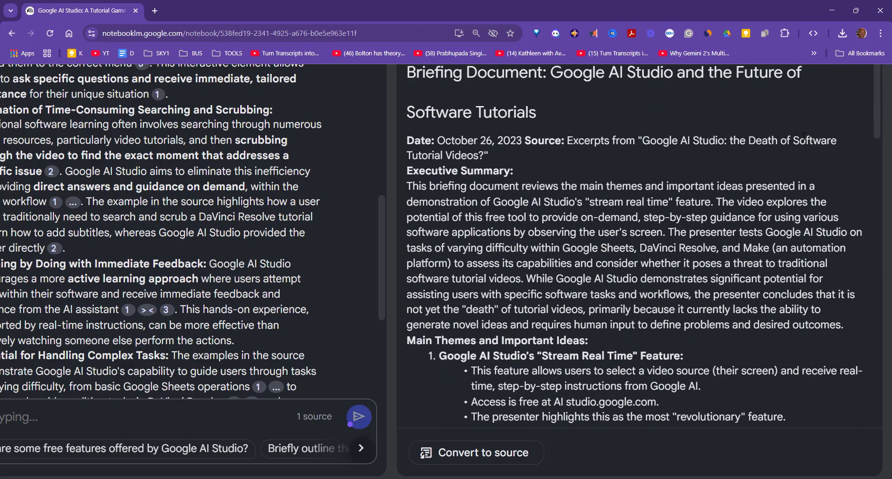
key("ctrl+minus")
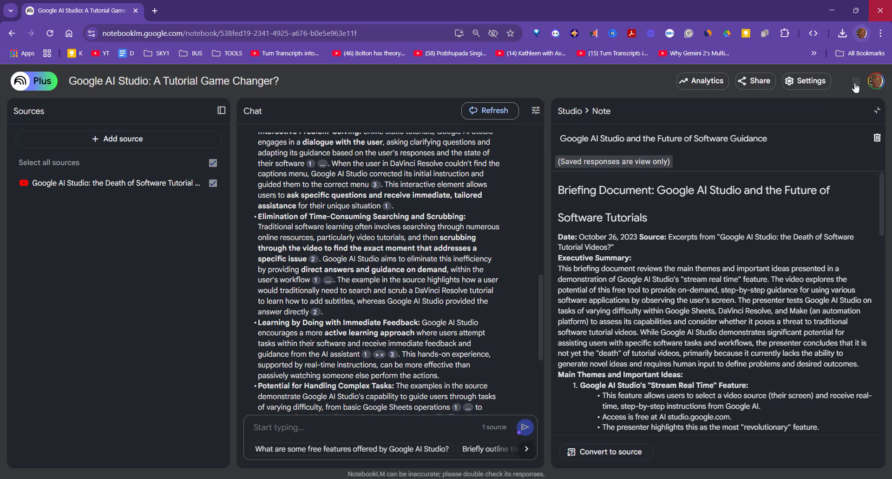
left_click(877, 112)
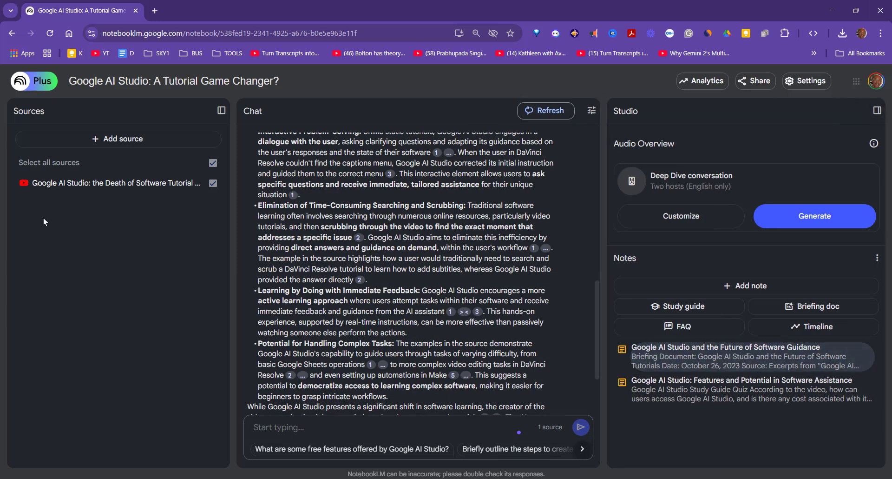
Check the options of the briefing document note, and view the study guide note before returning to the notes list.
right_click(663, 352)
left_click(624, 350)
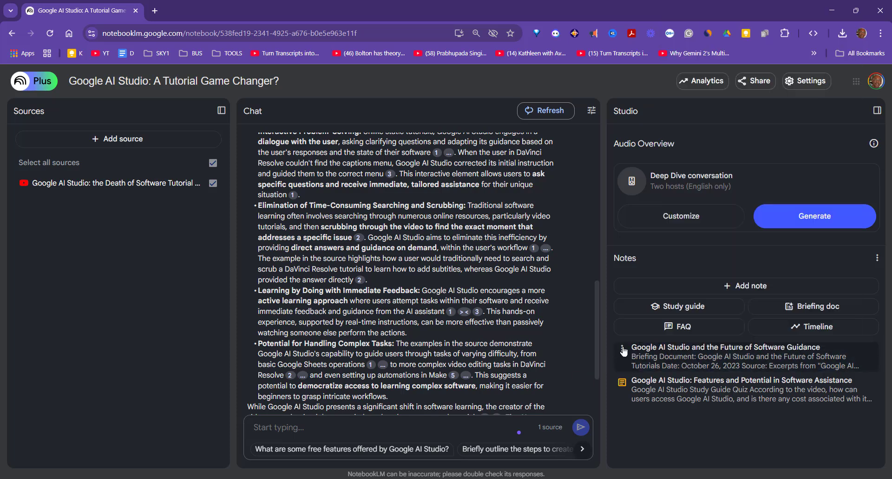
left_click(706, 361)
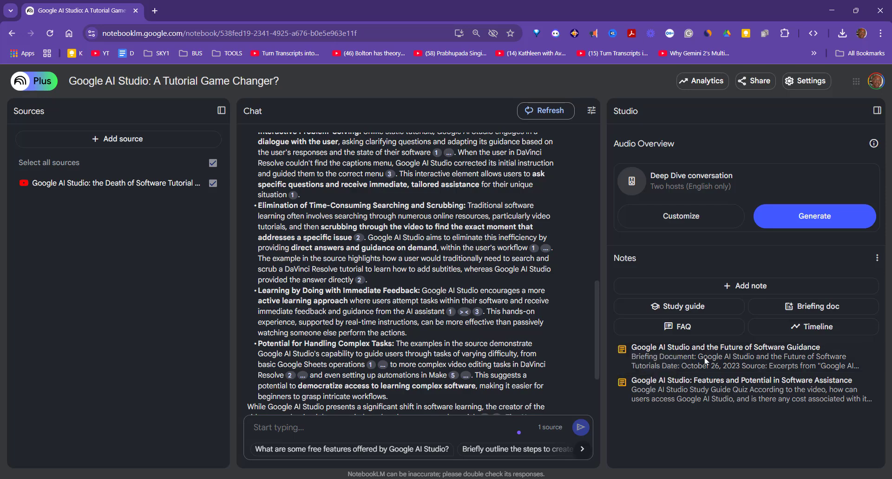
left_click(647, 379)
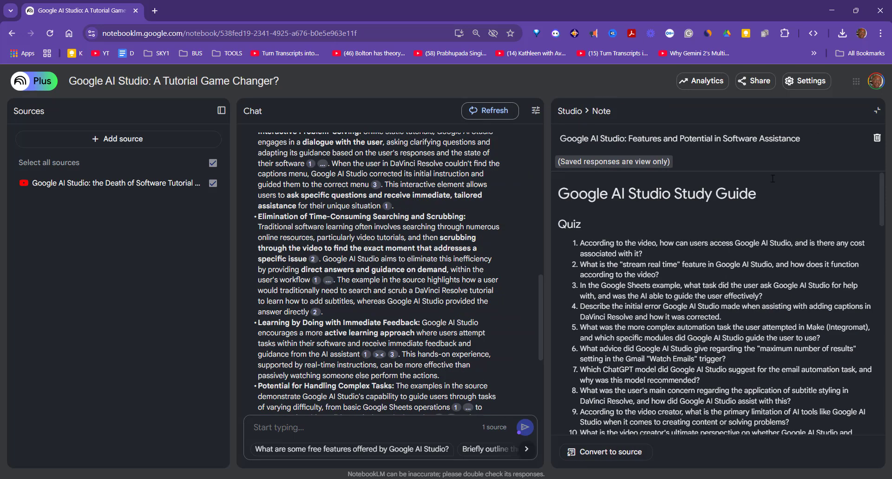
left_click(876, 110)
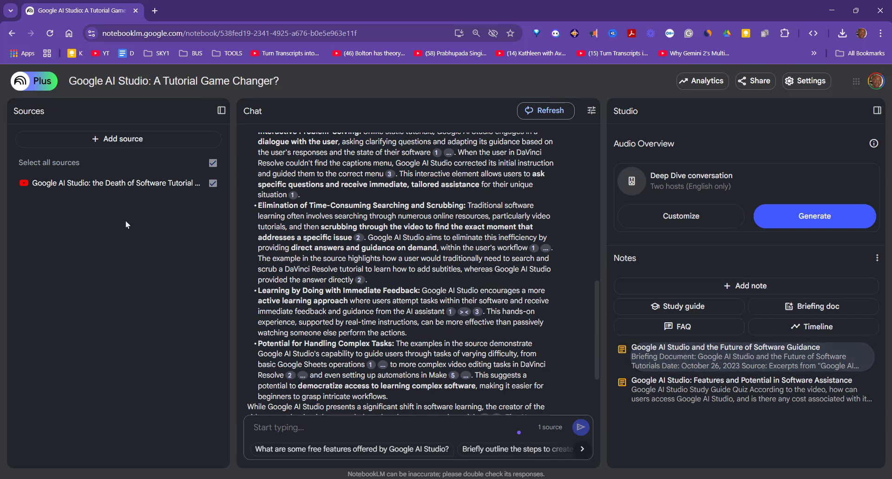
Add the file "links for ai studio.pdf" from the Meghakanya DD folder as a second source of the notebook.
left_click(134, 141)
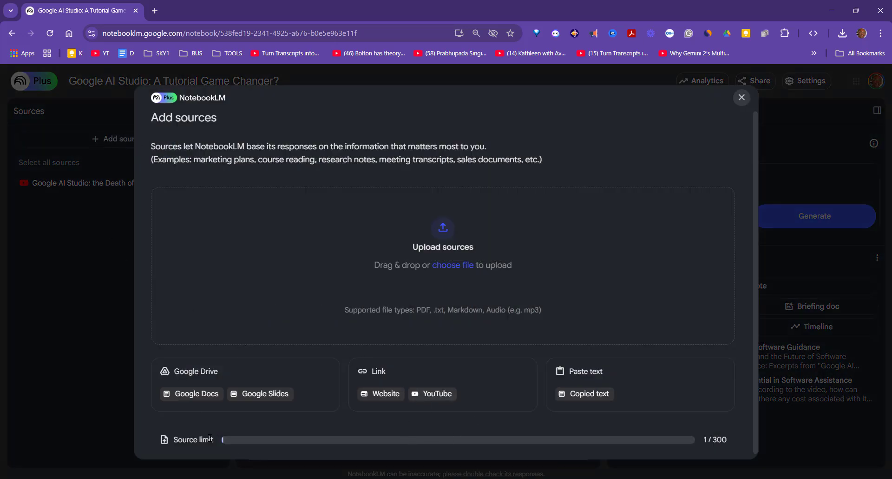
left_click(444, 266)
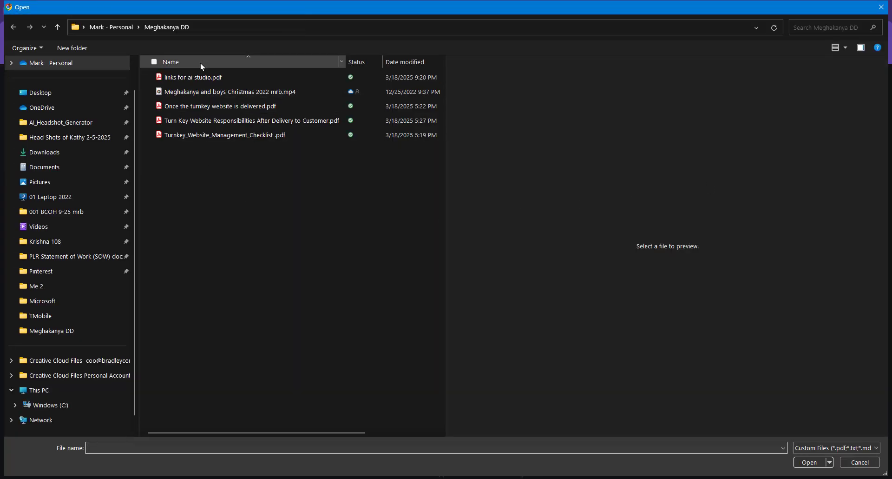
left_click(201, 80)
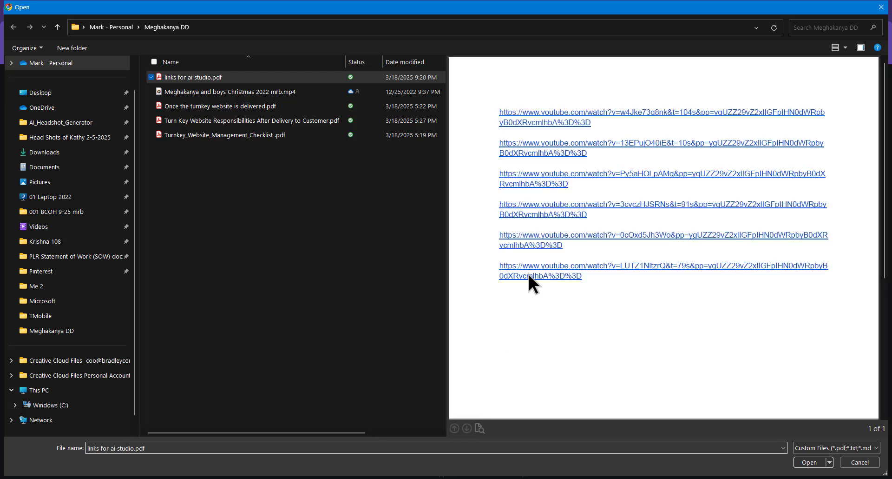
left_click(809, 462)
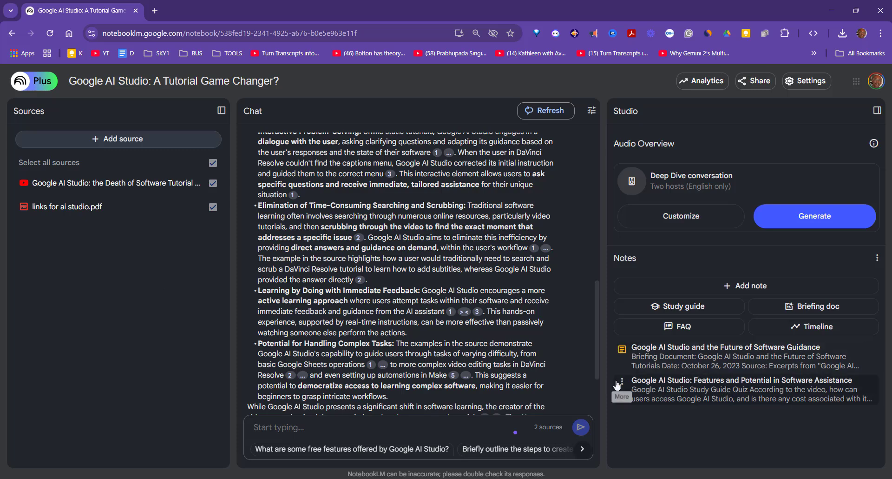
View the briefing document note again, close it, and check which options the note offers.
left_click(665, 351)
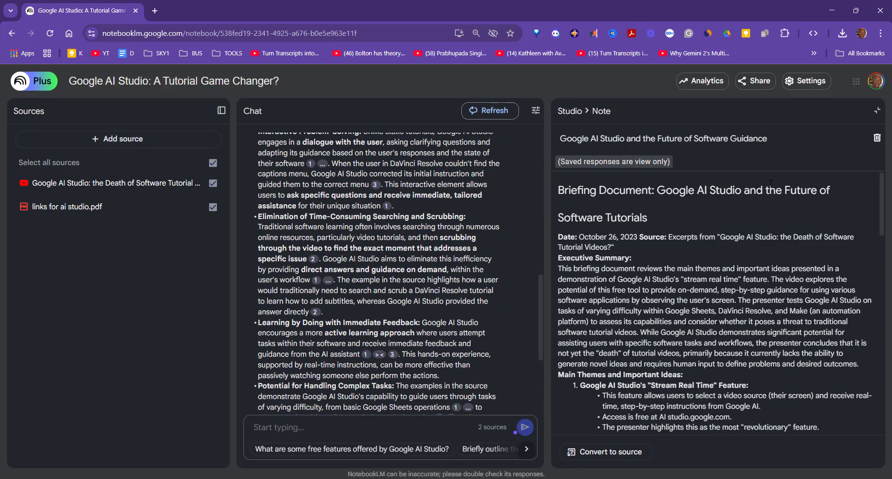
left_click(878, 111)
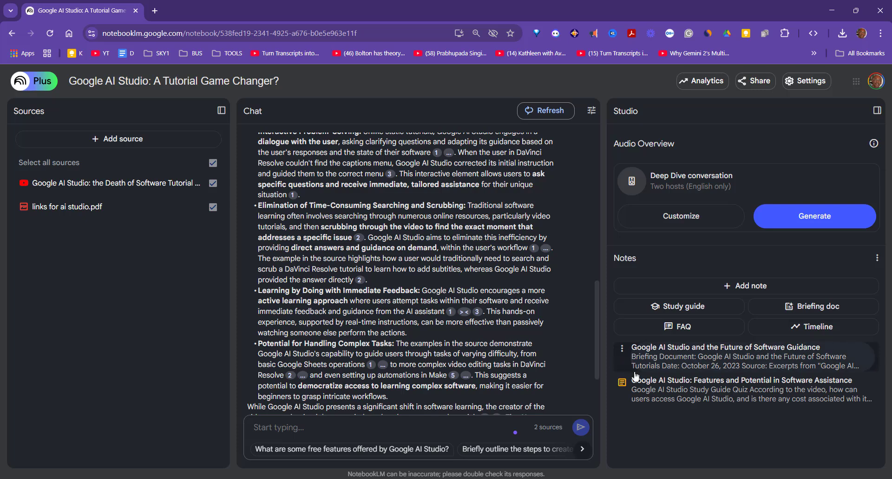
left_click(622, 348)
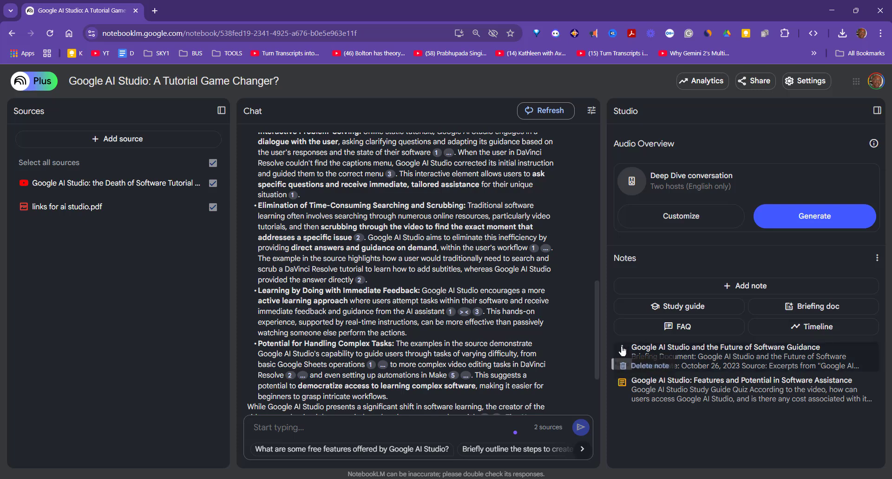
left_click(697, 351)
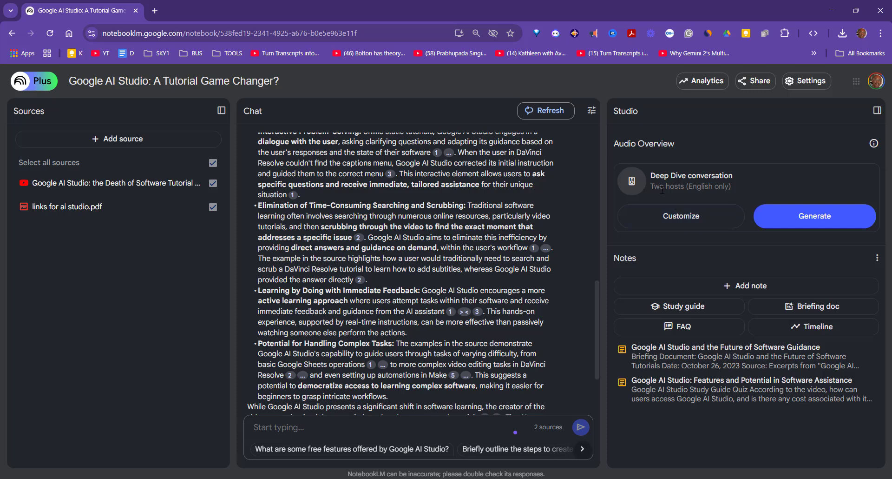
Generate the Deep Dive conversation audio overview with two hosts from the notebook's sources.
left_click(814, 219)
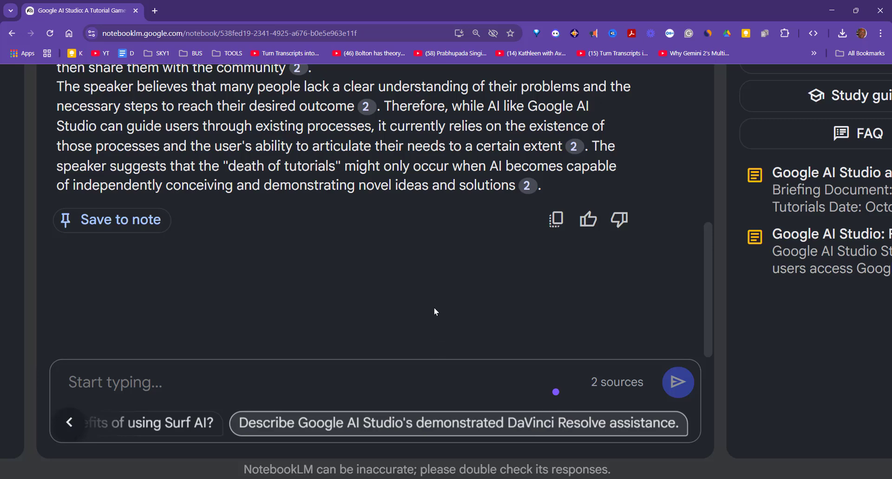
Read the answer on the key limitation of current AI learning assistants, and ask the suggested question on the stated benefits of Surf AI.
scroll(434, 308, "up", 5)
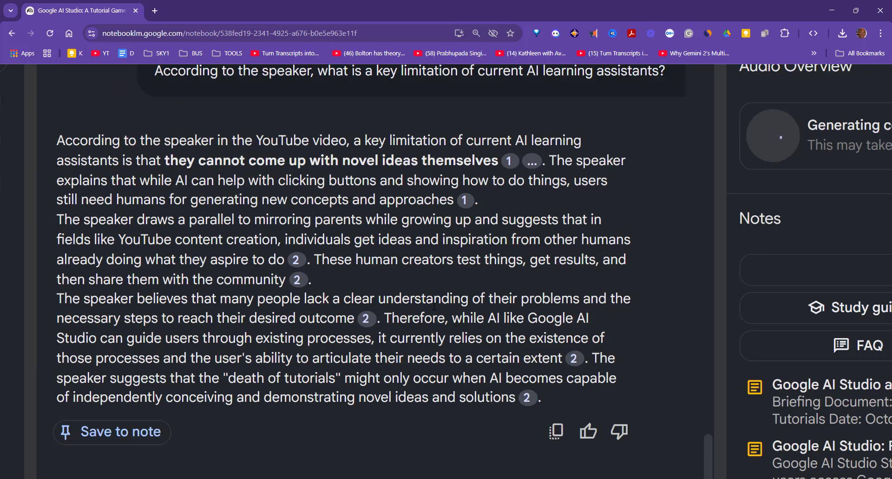
scroll(293, 197, "up", 1)
scroll(379, 273, "down", 5)
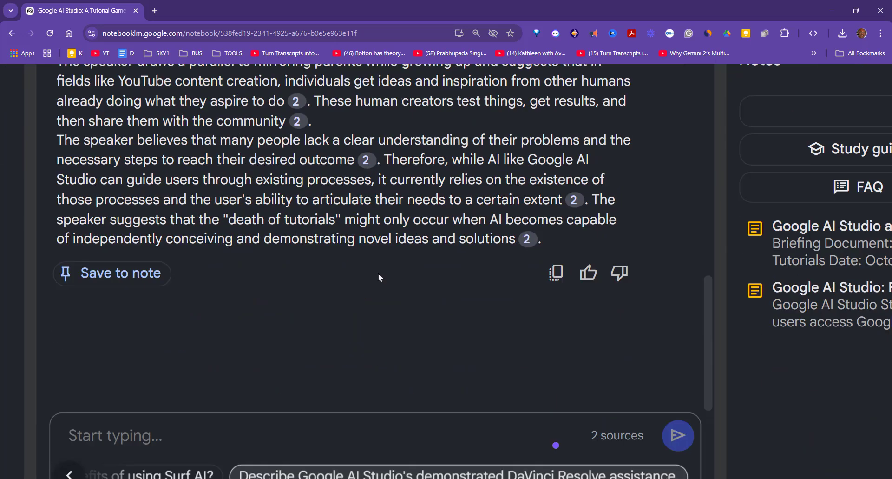
left_click(146, 427)
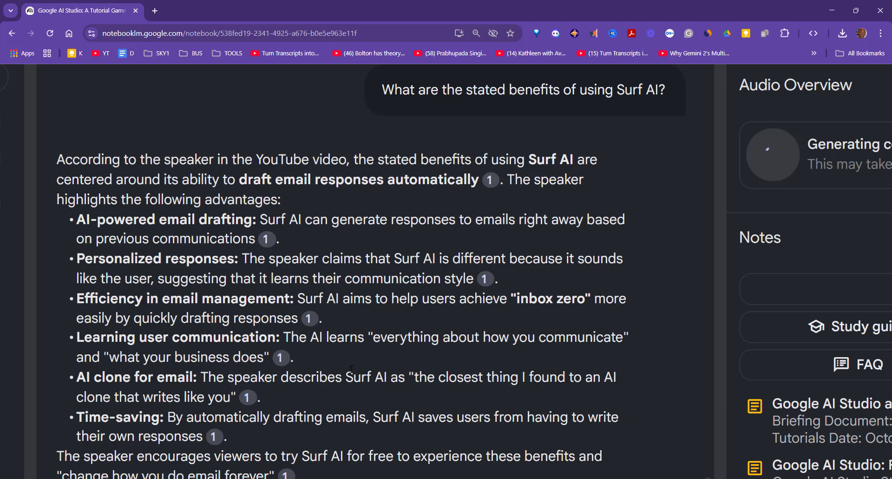
Read the chat answer on the stated benefits of Surf AI and look through the suggested follow-up questions.
scroll(400, 337, "up", 2)
scroll(416, 336, "down", 1)
scroll(416, 336, "down", 1)
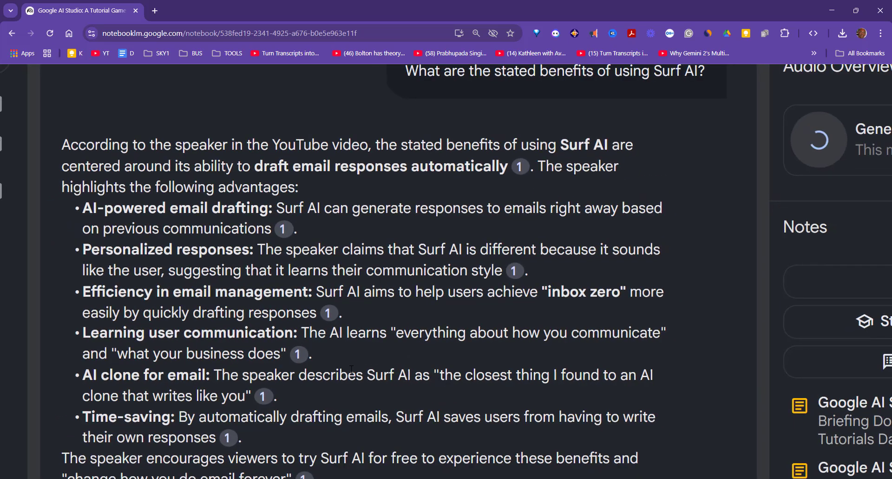
scroll(427, 251, "down", 3)
scroll(426, 249, "down", 2)
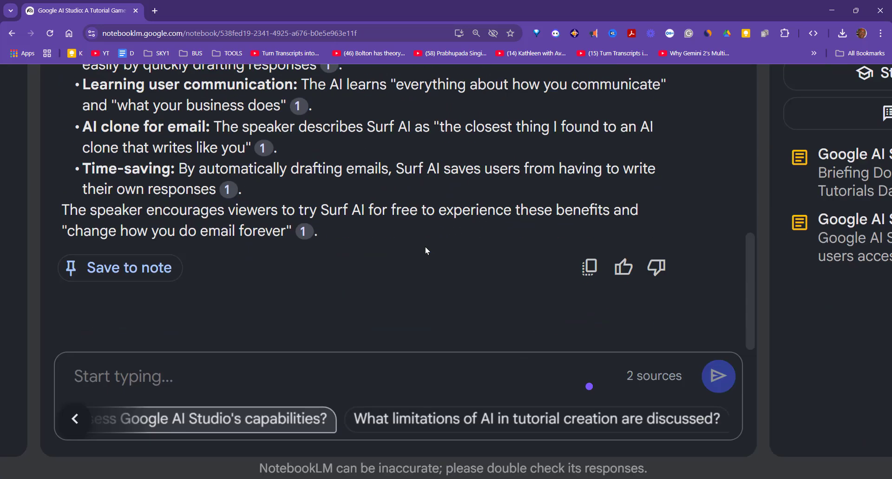
left_click(75, 419)
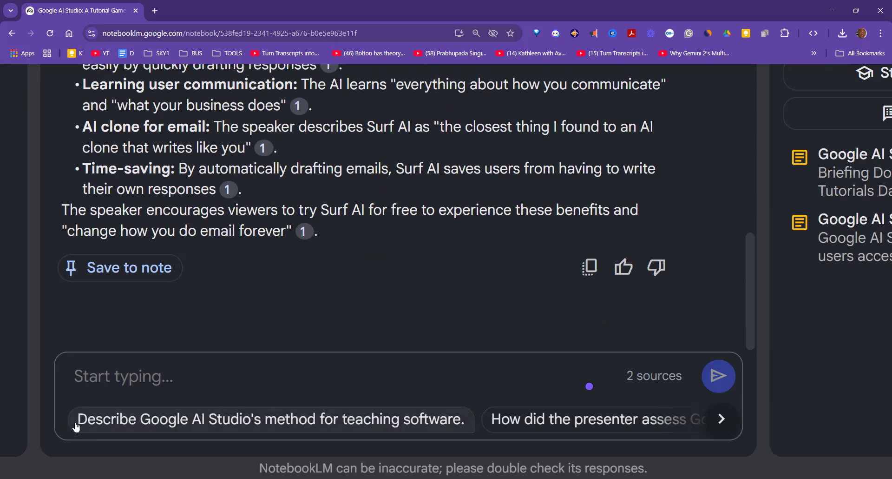
left_click(157, 384)
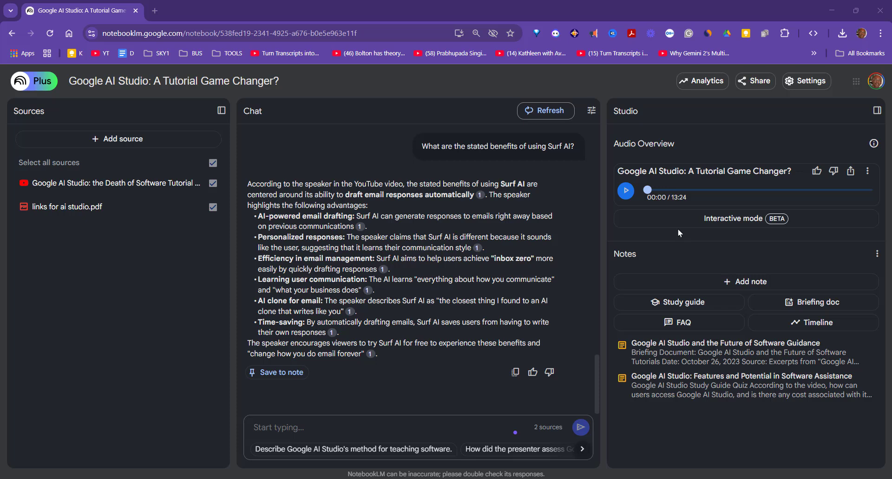
Listen to parts of the generated audio overview and check its playback speed, download and delete options.
left_click(626, 191)
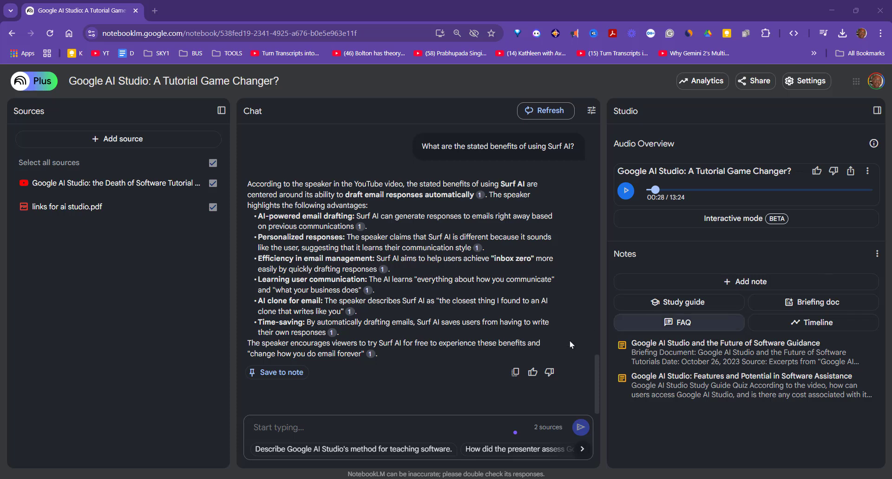
left_click(626, 191)
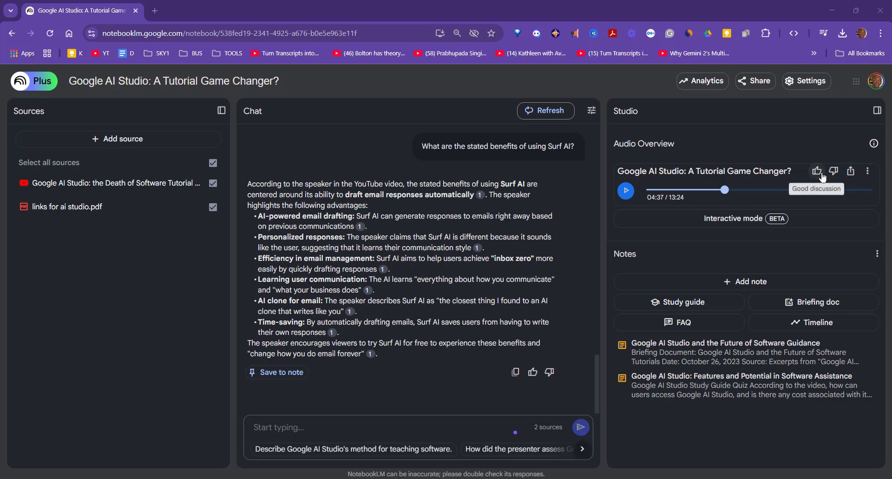
left_click(867, 171)
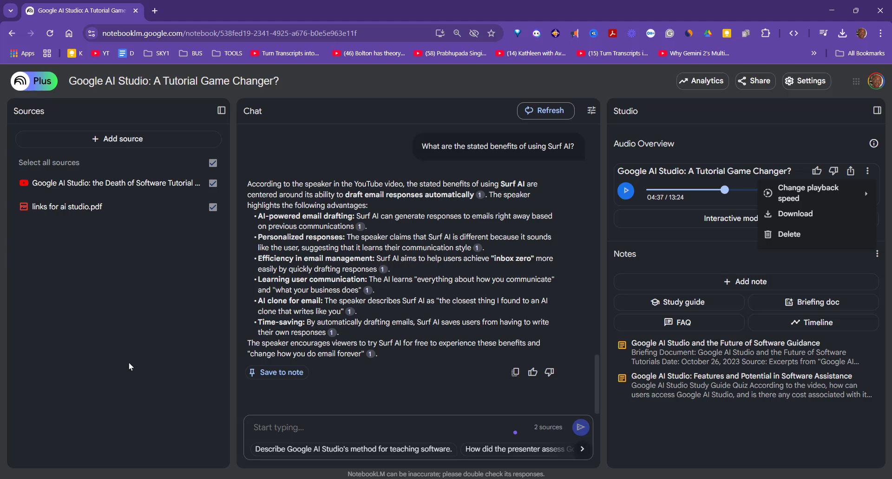
mouse_move(790, 193)
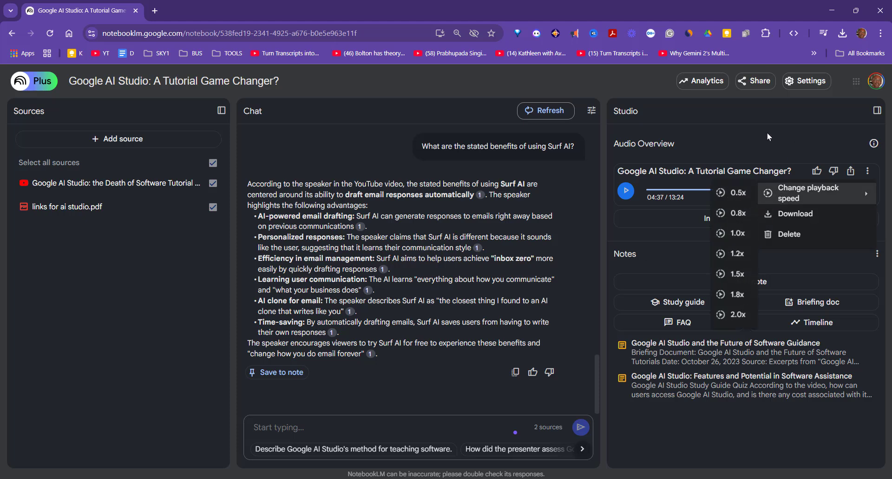
left_click(768, 133)
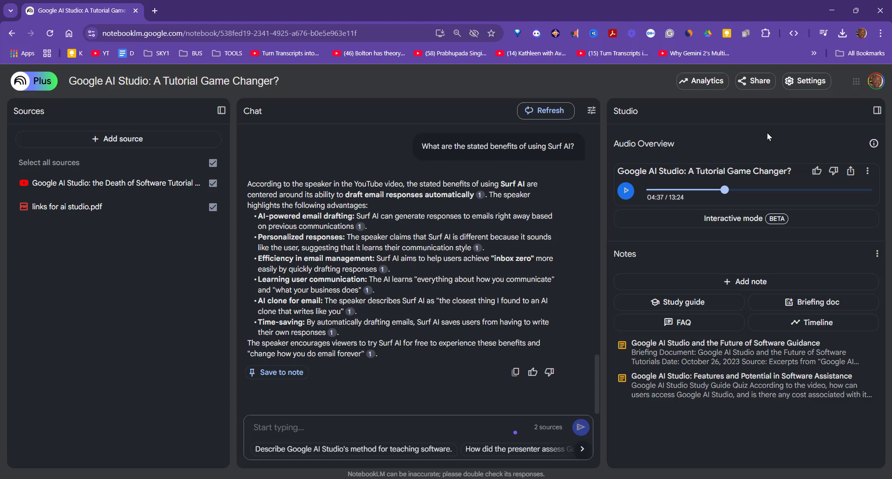
Download the audio overview as the WAV file "Google AI Studio_ A Tutorial Game Changer_.wav" into the Meghakanya DD folder.
left_click(868, 171)
left_click(795, 213)
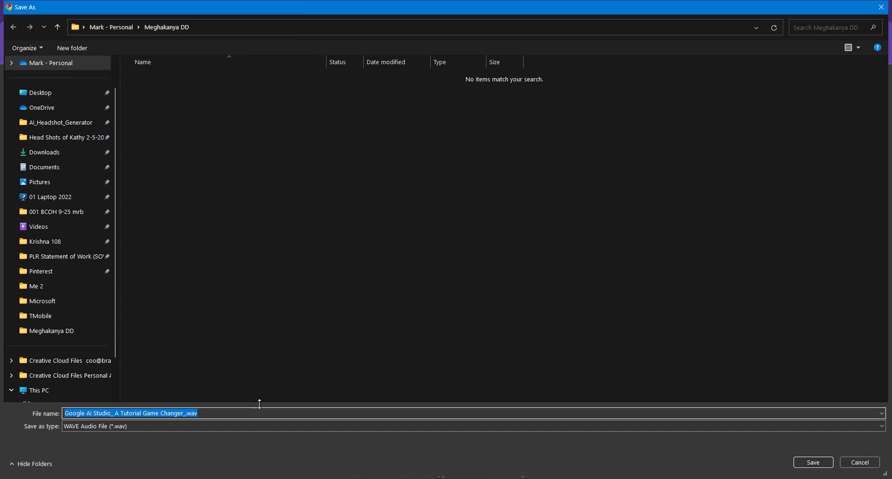
left_click(814, 461)
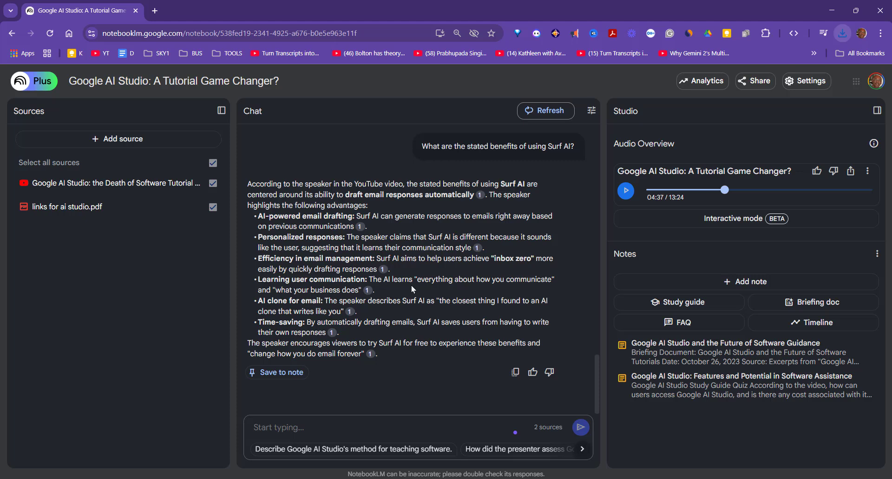
Preview the source passages behind the citations in the Surf AI answer, including the one on the AI clone for email.
mouse_move(745, 70)
mouse_move(382, 271)
mouse_move(367, 293)
mouse_move(347, 312)
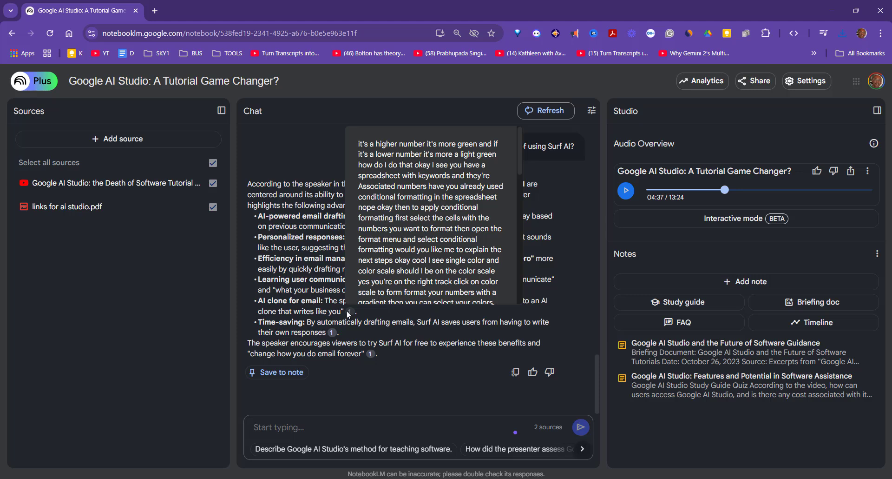